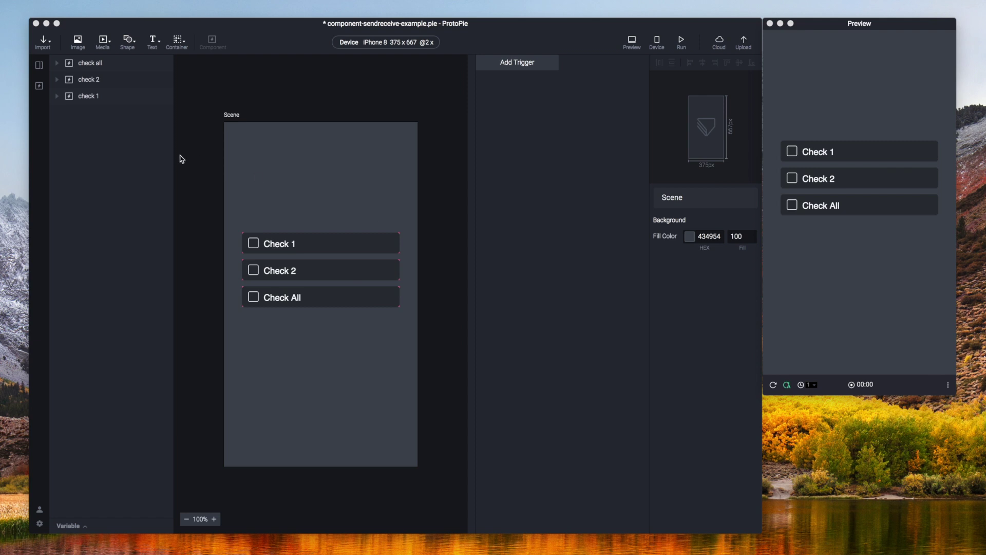
# - Open the Checkbox component for editing and tick and untick it in the preview
pyautogui.click(38, 86)
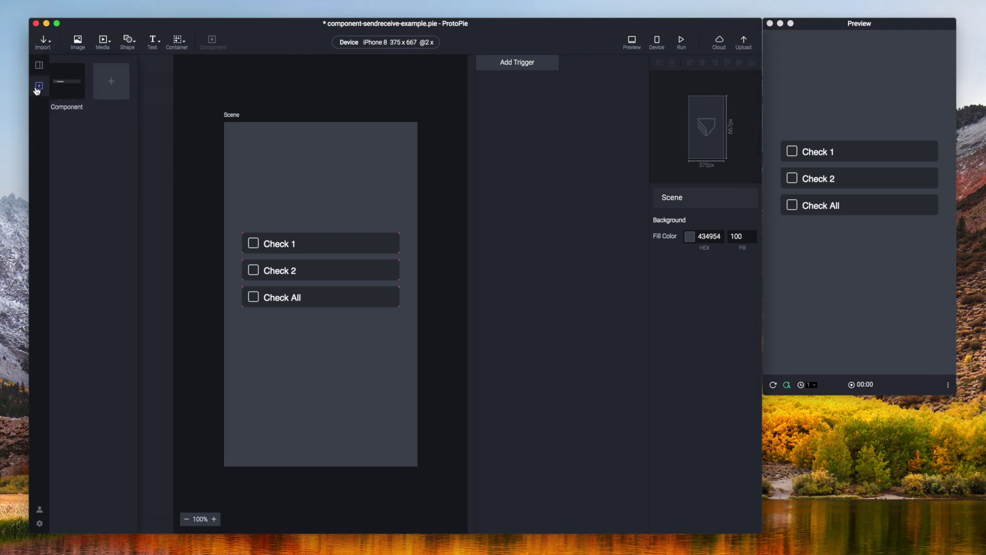
pyautogui.doubleClick(72, 92)
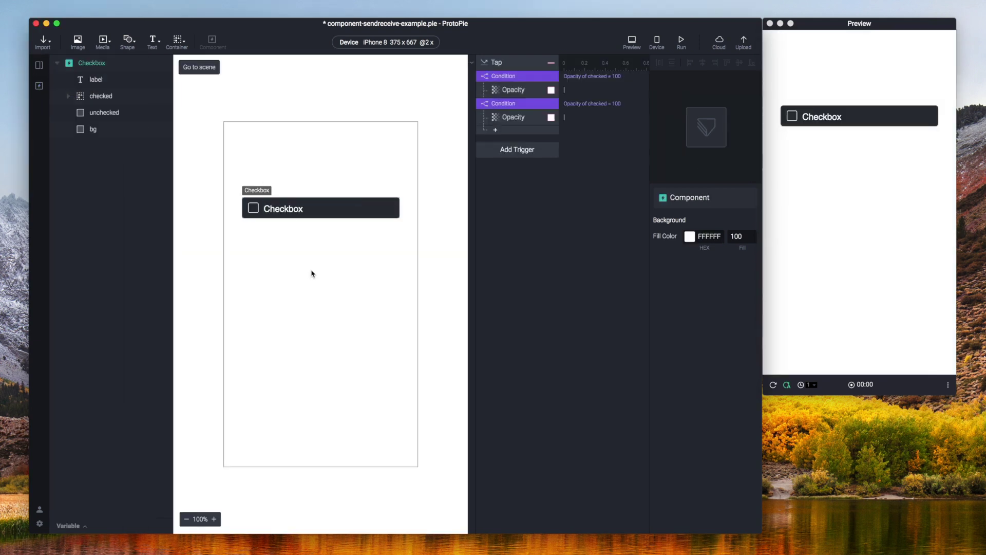
pyautogui.click(793, 119)
pyautogui.click(793, 118)
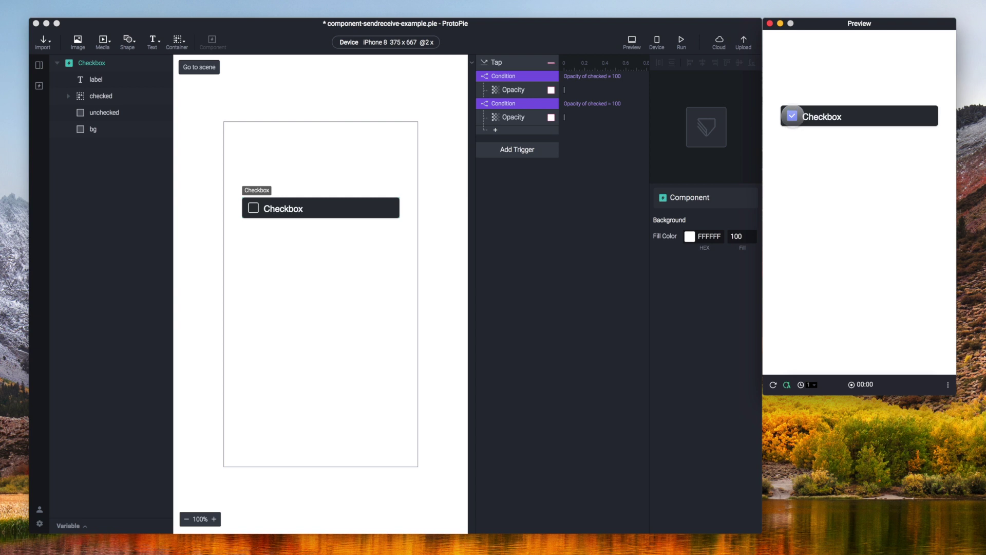
pyautogui.click(793, 118)
# - Inspect the component's Tap trigger settings, then return to the main scene
pyautogui.click(506, 62)
pyautogui.click(497, 63)
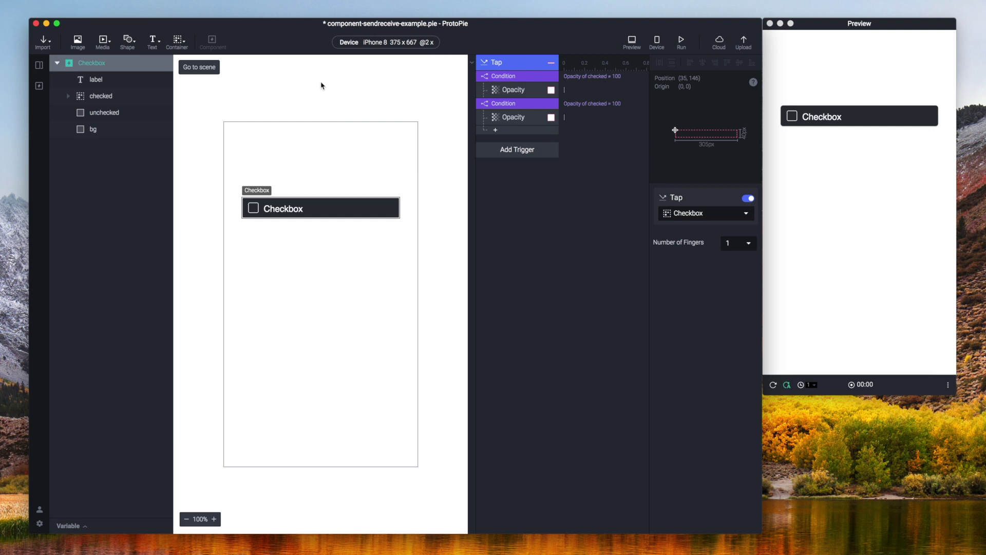
pyautogui.click(207, 73)
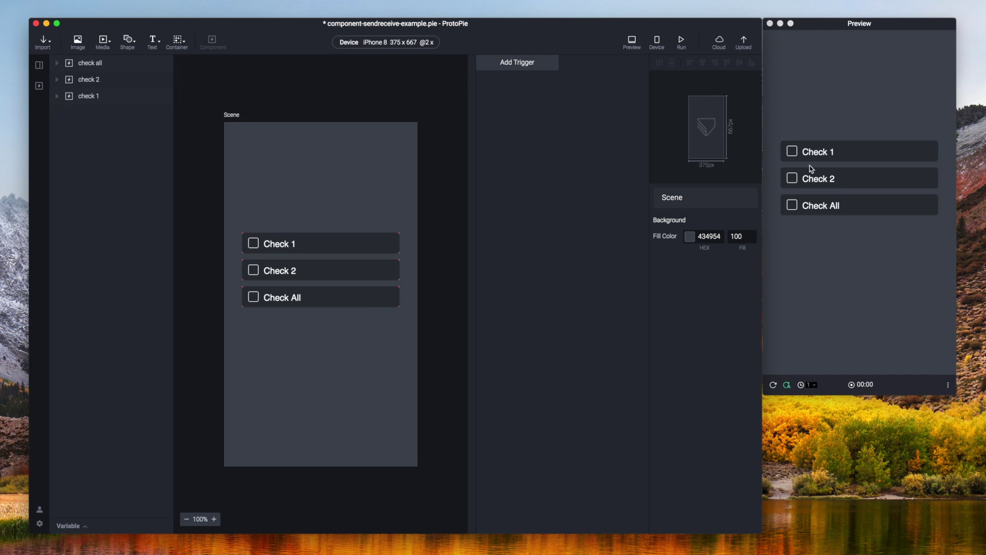
# - Toggle Check 1 and Check 2, then tick and untick Check All in the preview
pyautogui.click(792, 151)
pyautogui.click(792, 178)
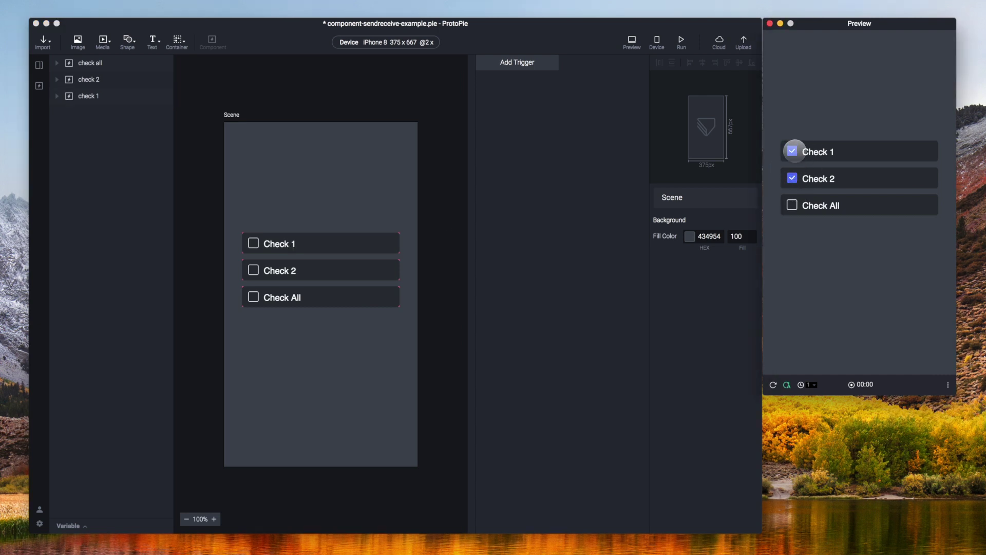
pyautogui.click(792, 151)
pyautogui.click(793, 178)
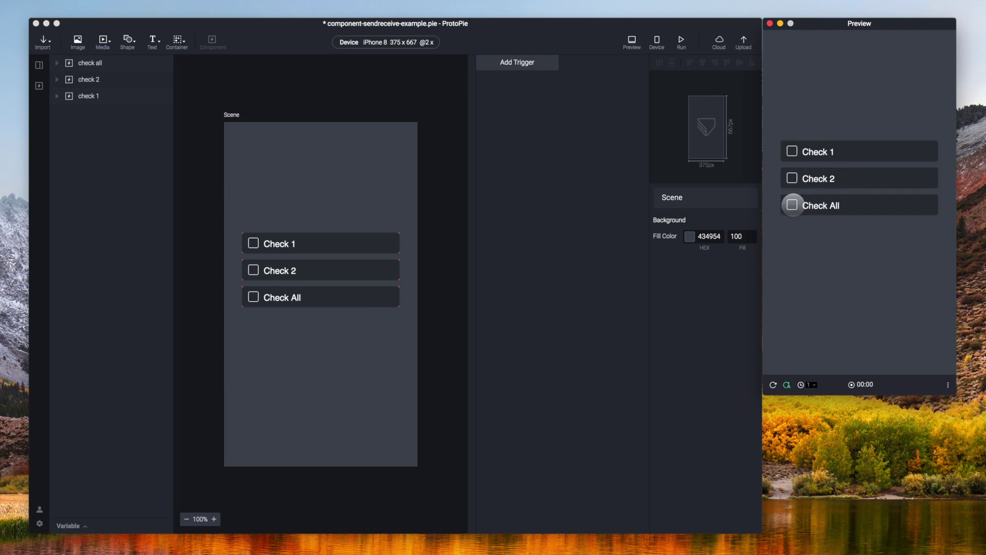
pyautogui.click(793, 205)
pyautogui.click(792, 205)
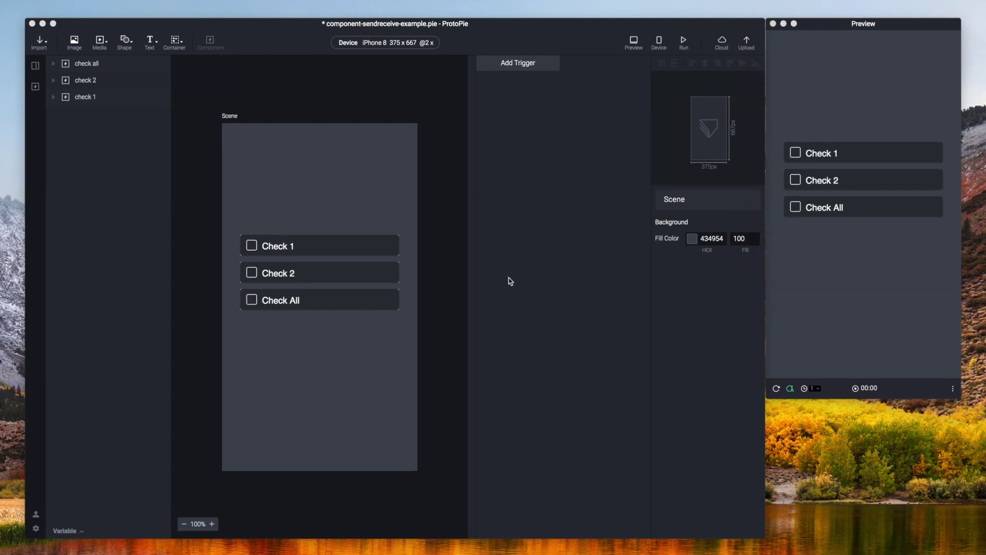
# - Reopen the Checkbox component and toggle its preview checkbox on and off several times
pyautogui.click(35, 88)
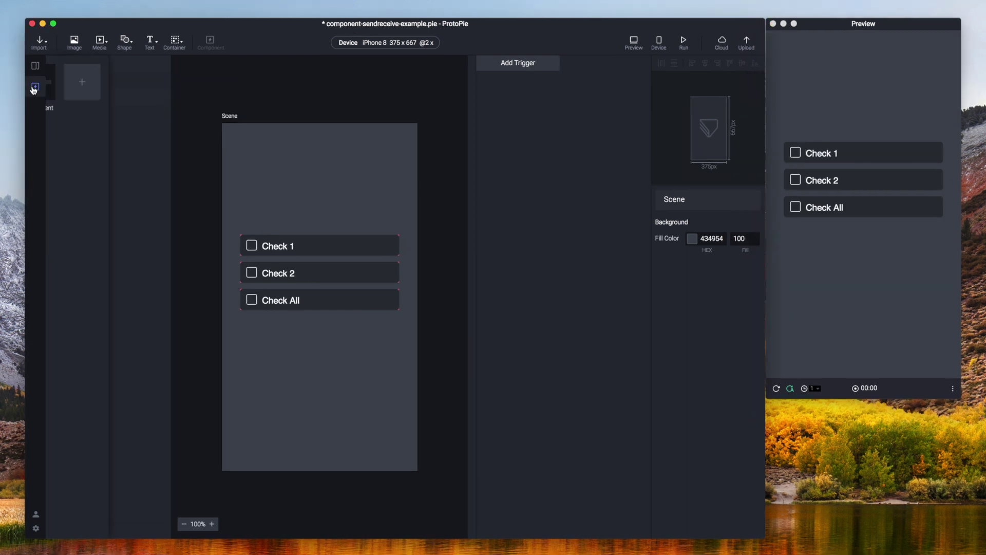
pyautogui.doubleClick(65, 91)
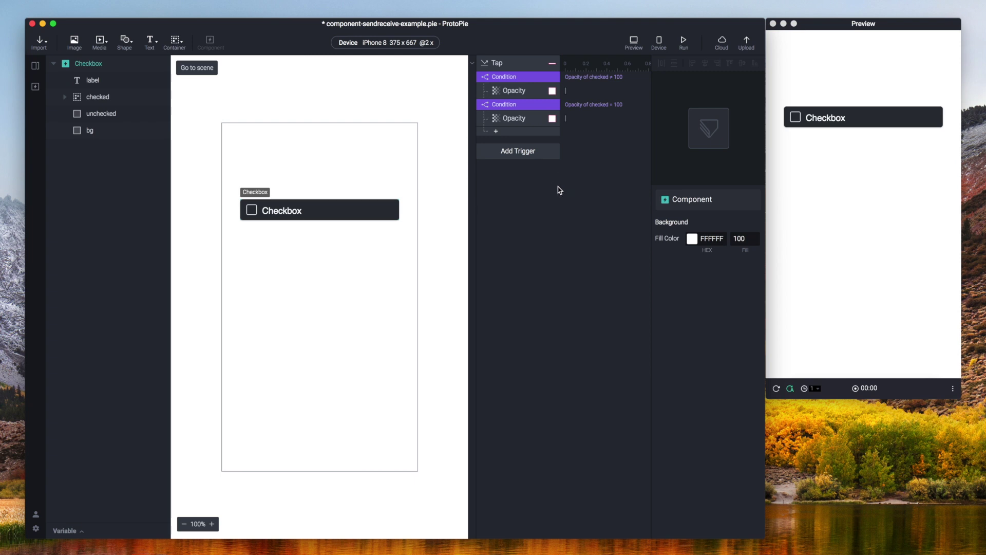
pyautogui.click(826, 118)
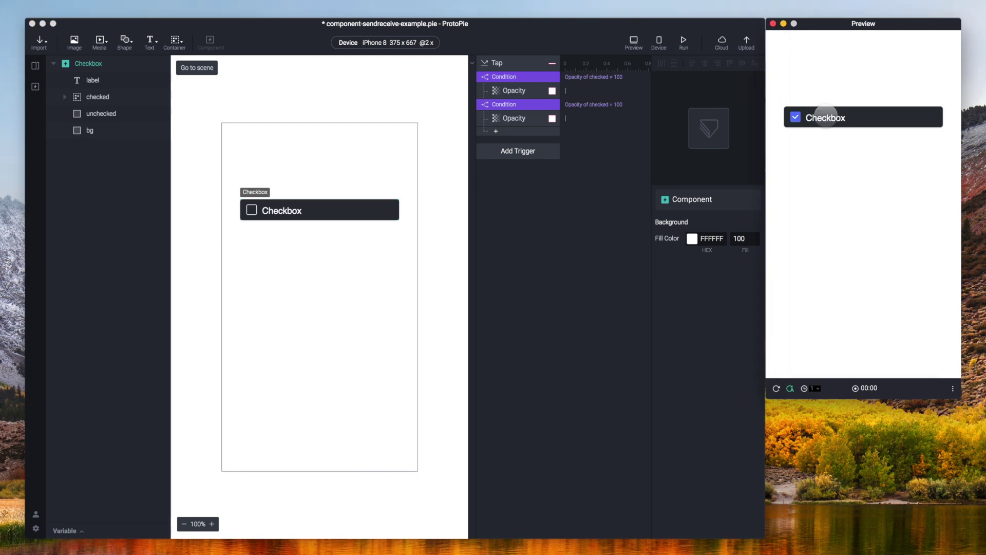
pyautogui.click(825, 117)
pyautogui.click(825, 118)
pyautogui.click(826, 118)
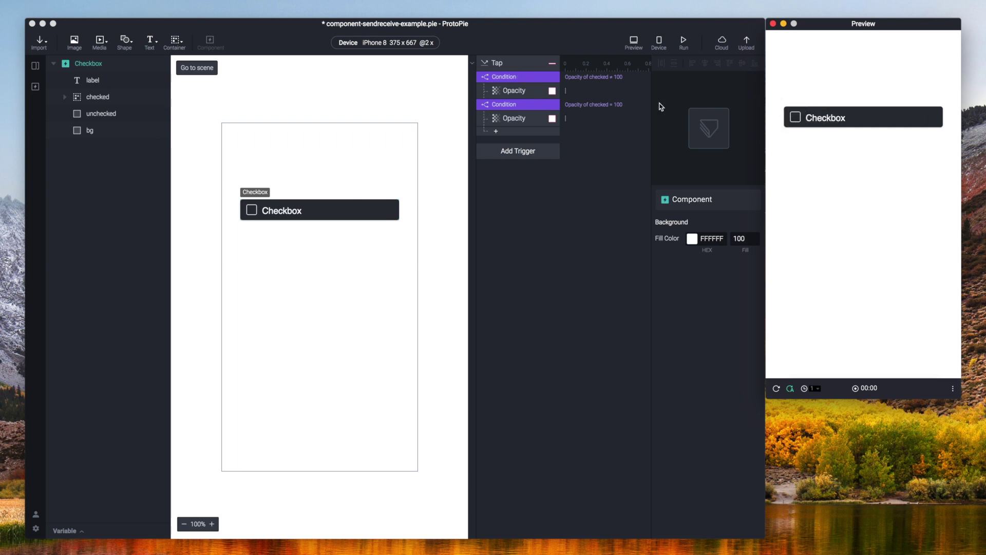
# - Review the two Opacity responses setting the checked layer to 100 and 0
pyautogui.click(518, 91)
pyautogui.click(519, 91)
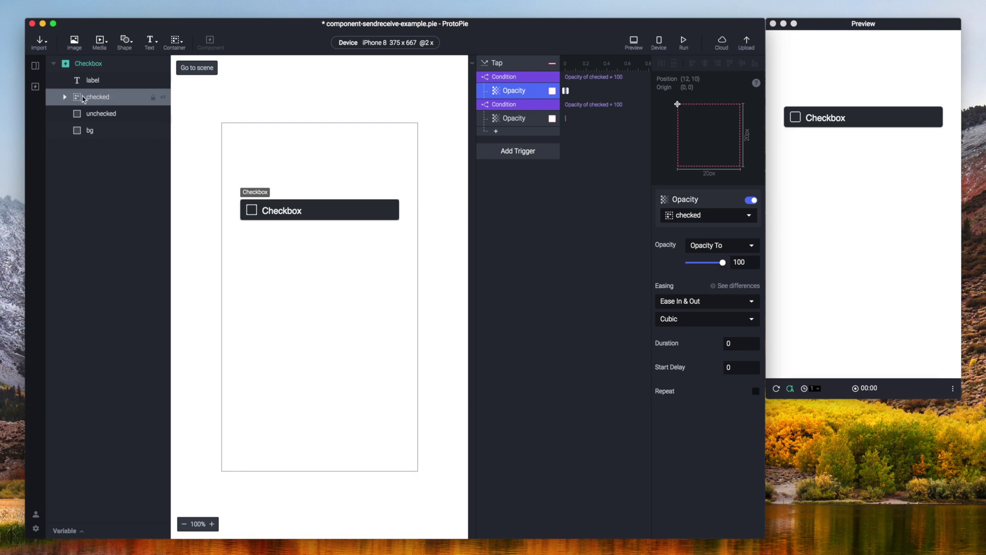
pyautogui.click(511, 120)
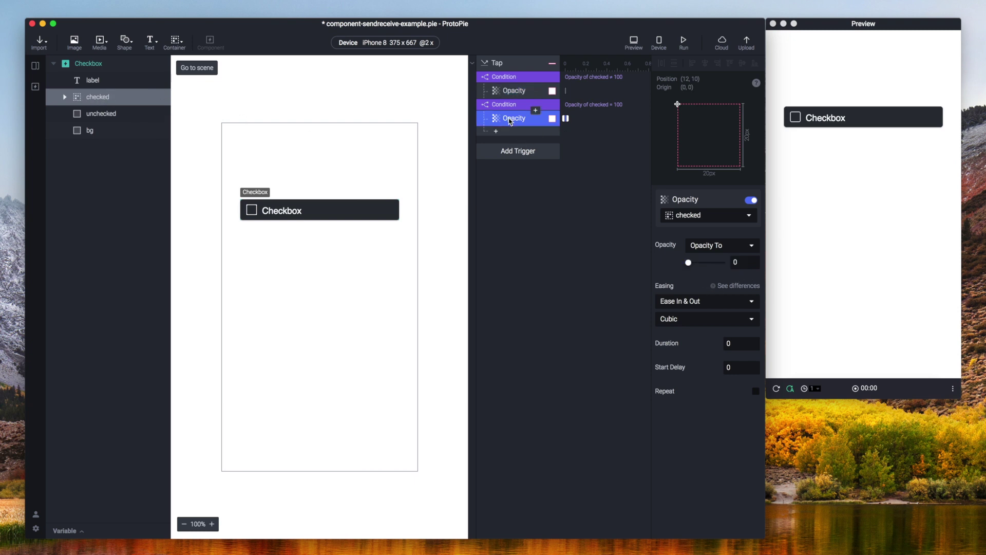
# - Under the first Tap condition, add a Send response with channel Outside Component and message 'checked'
pyautogui.click(498, 133)
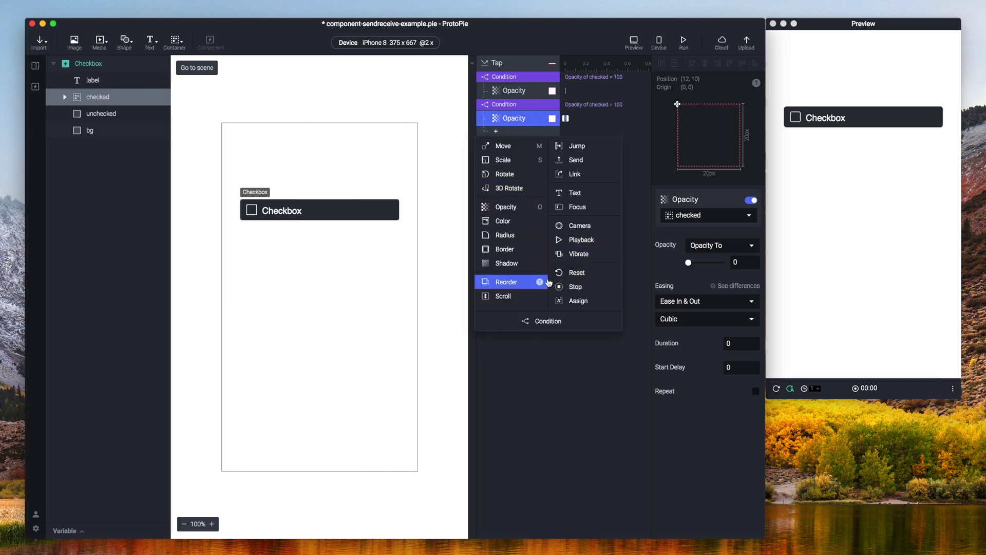
pyautogui.click(610, 160)
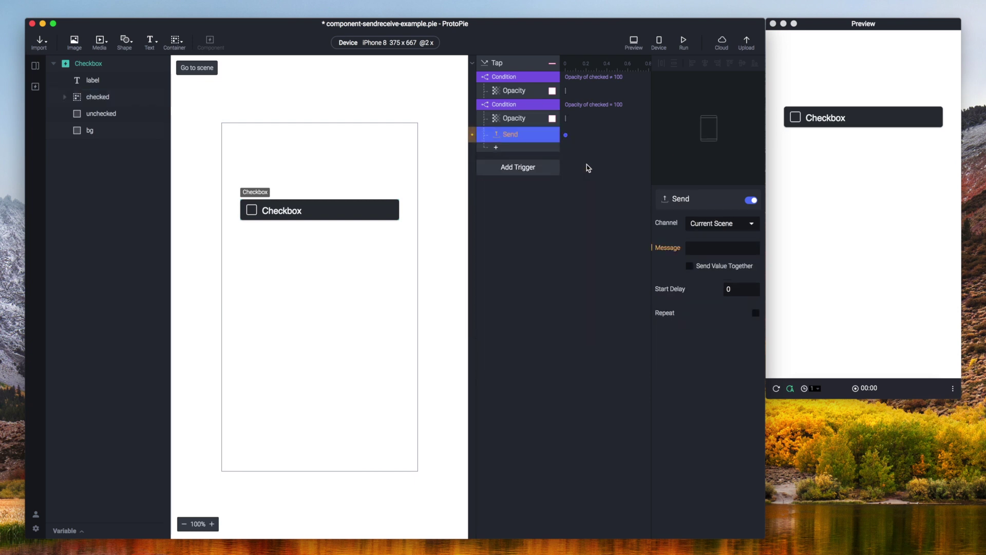
pyautogui.moveTo(509, 136); pyautogui.dragTo(523, 100)
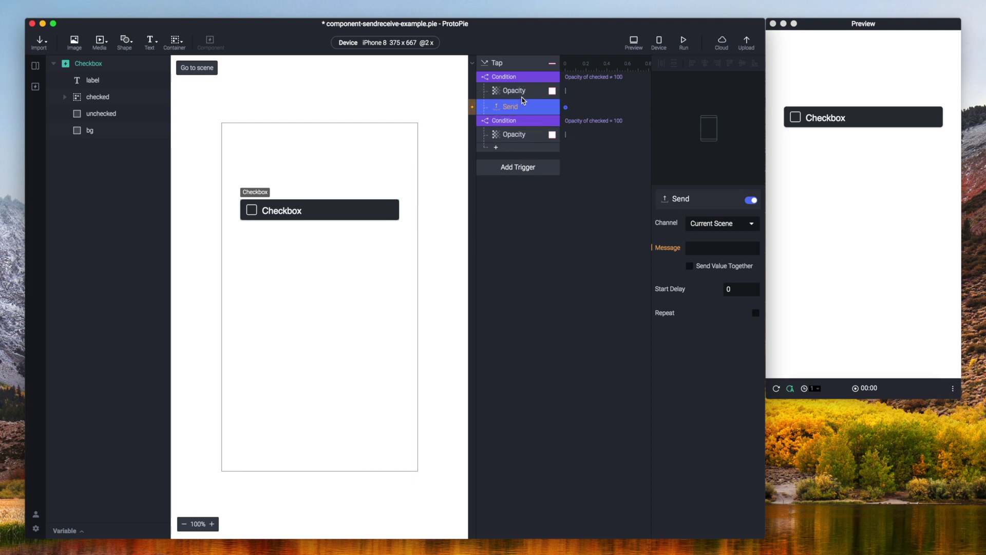
pyautogui.click(725, 227)
pyautogui.click(726, 215)
pyautogui.click(712, 250)
pyautogui.write('checked')
pyautogui.click(577, 220)
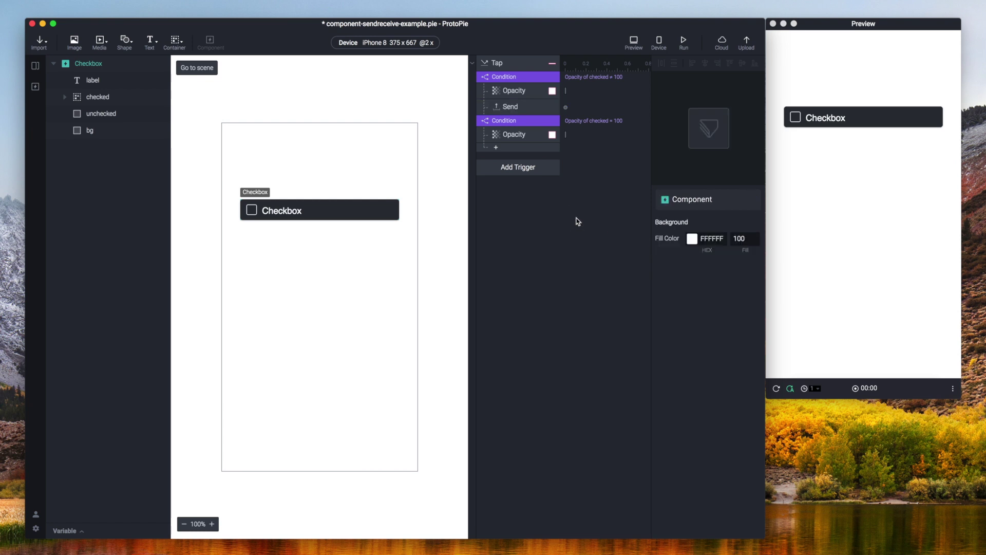
# - Copy that Send under the second condition and change its message to 'unchecked'
pyautogui.click(517, 112)
pyautogui.press('super+c')
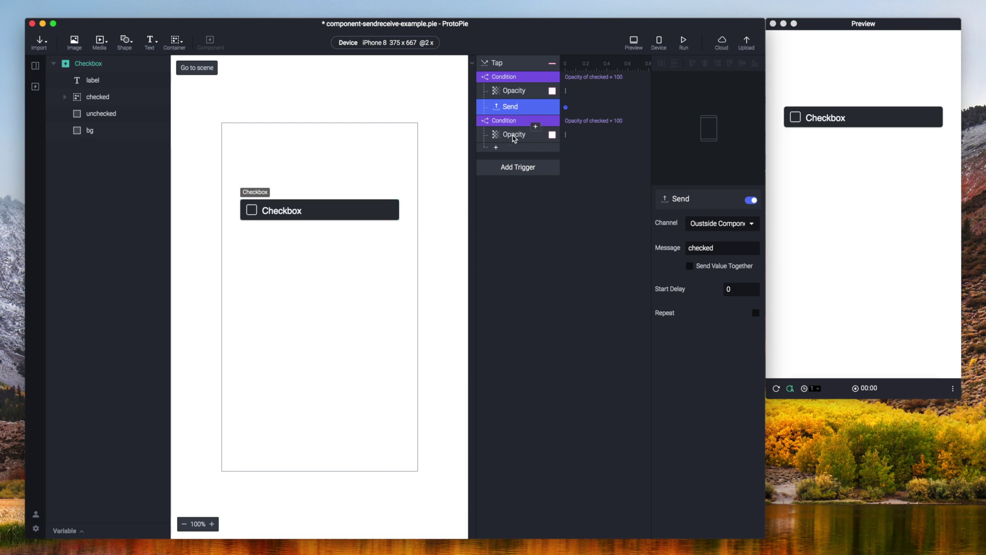
pyautogui.click(513, 135)
pyautogui.press('super+v')
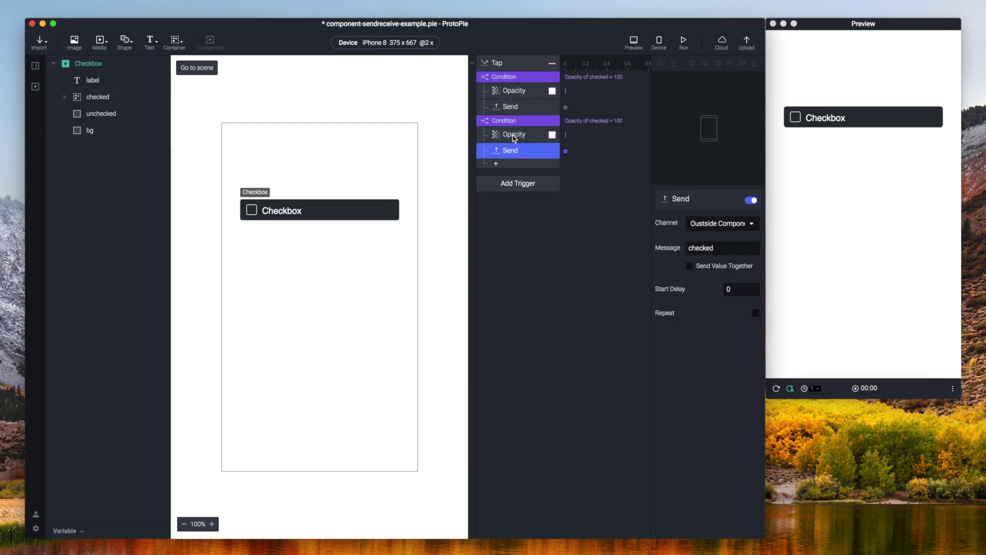
pyautogui.doubleClick(729, 249)
pyautogui.write('unchecked')
pyautogui.press('Return')
pyautogui.click(567, 260)
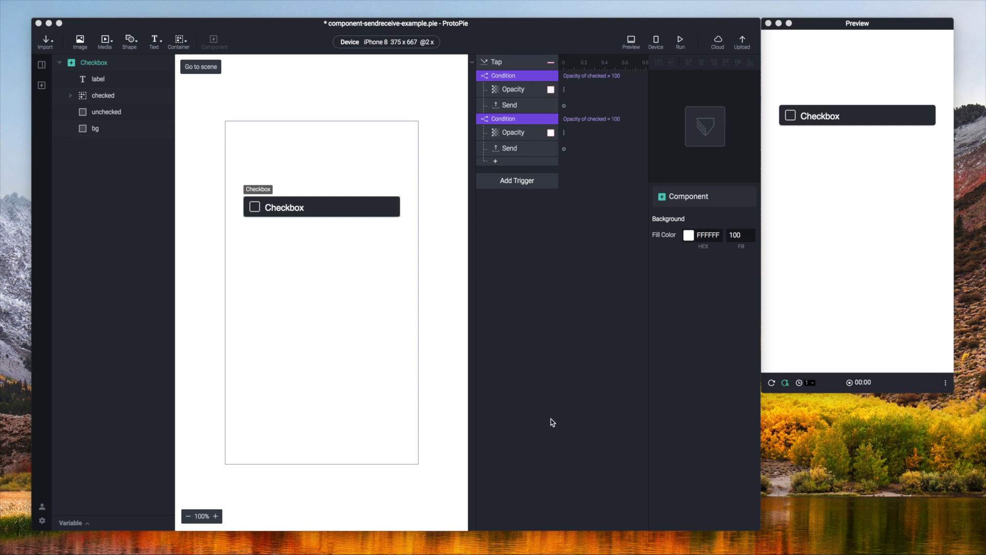
# - Add a Receive trigger listening Outside Component for the message 'checked'
pyautogui.click(515, 182)
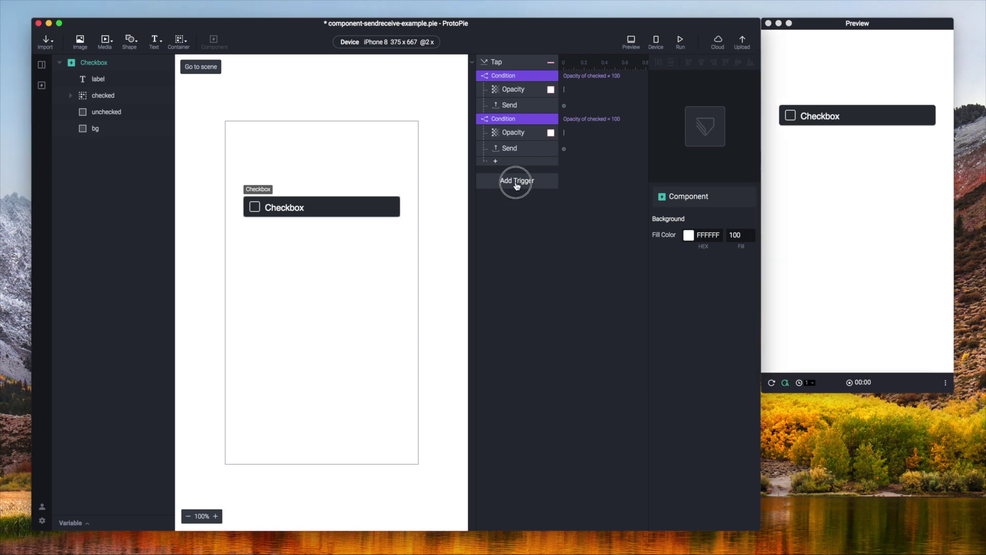
pyautogui.click(672, 324)
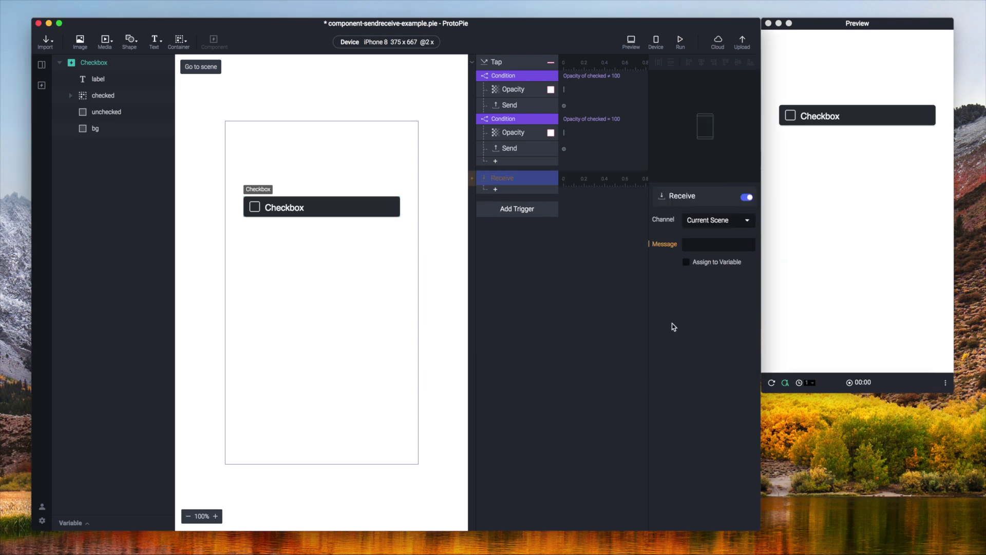
pyautogui.click(737, 225)
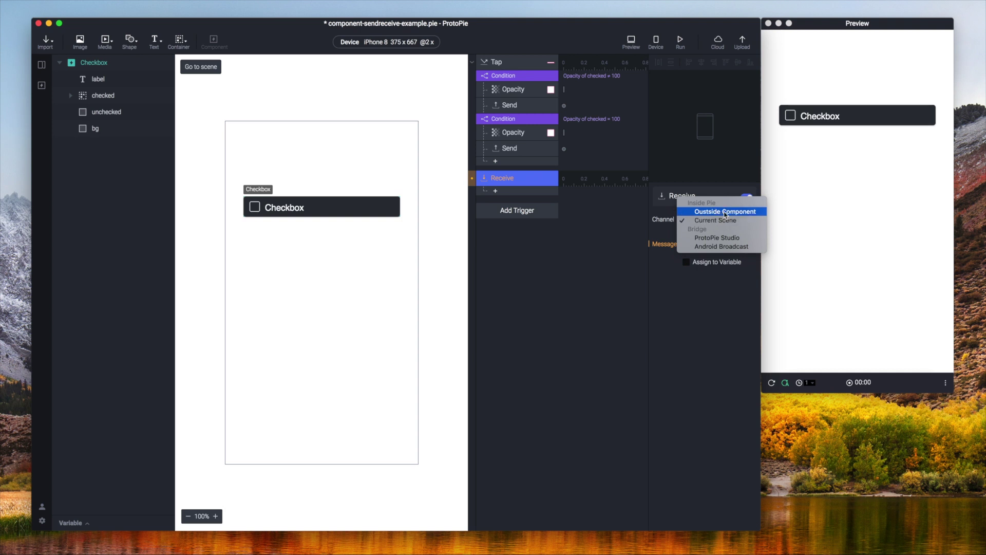
pyautogui.click(726, 211)
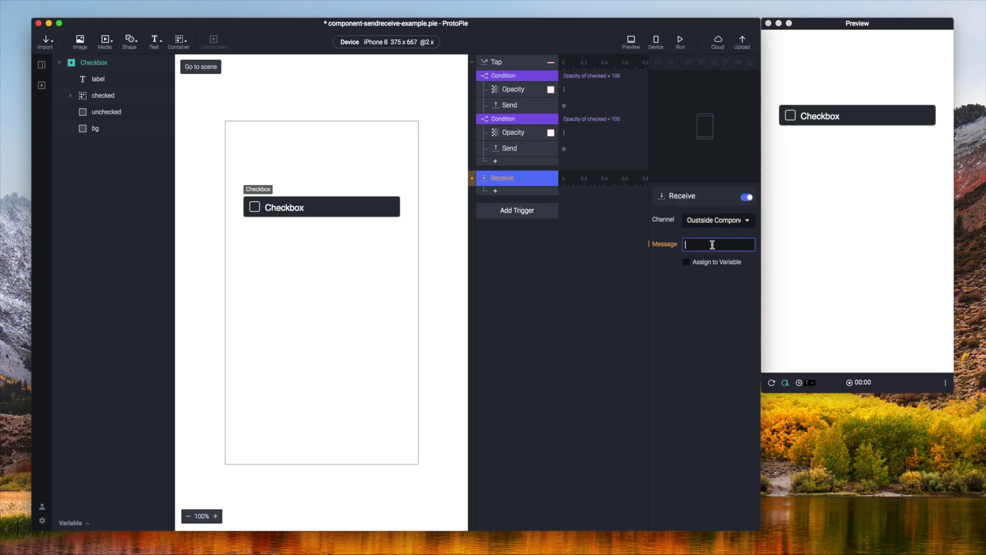
pyautogui.write('hecked')
pyautogui.press('Return')
pyautogui.click(552, 252)
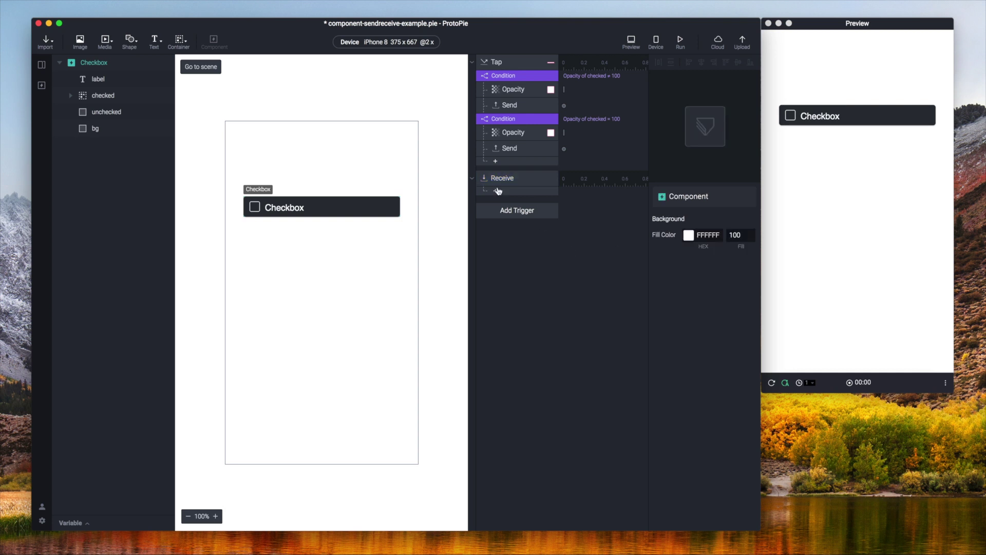
# - Give it an Opacity response on the checked layer set to 100
pyautogui.click(501, 191)
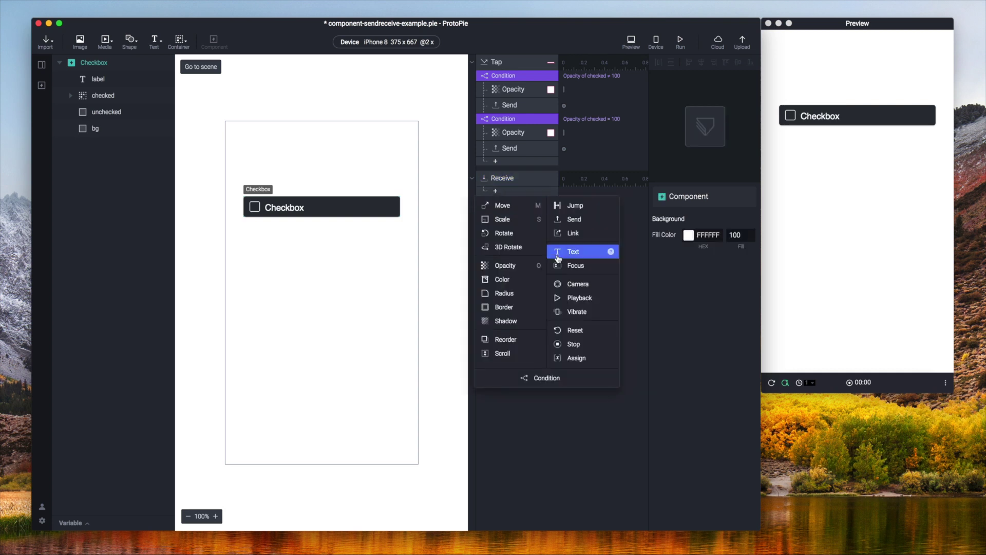
pyautogui.click(525, 266)
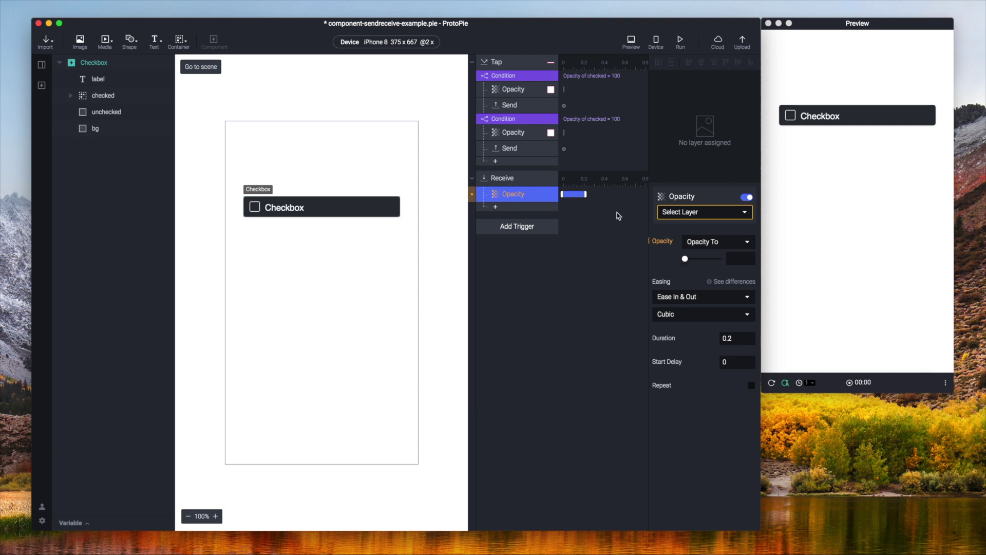
pyautogui.click(717, 212)
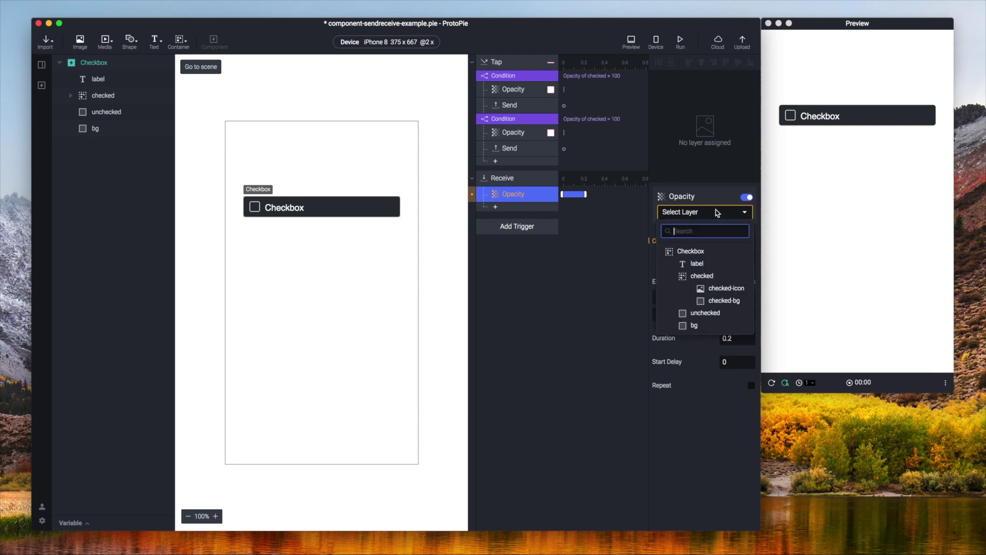
pyautogui.click(715, 276)
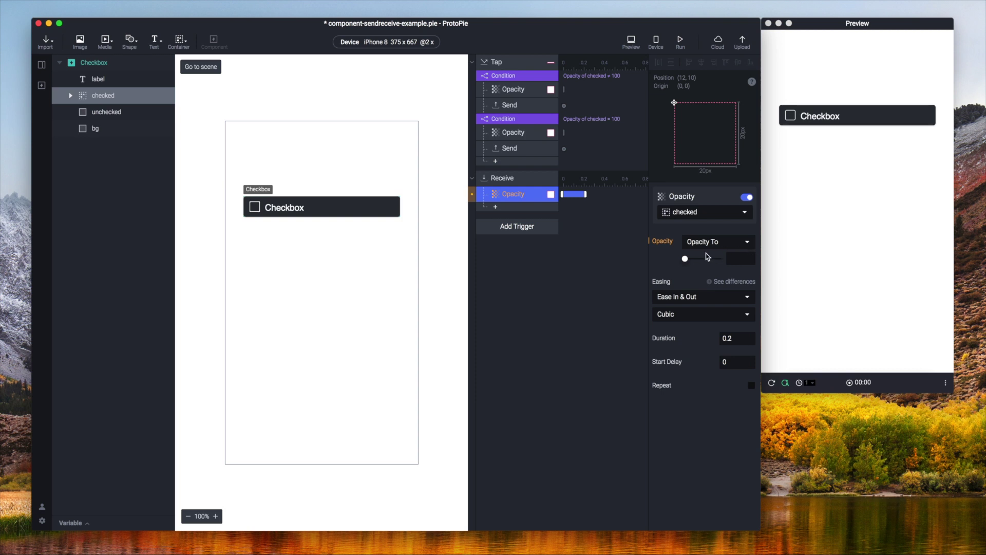
pyautogui.moveTo(686, 260); pyautogui.dragTo(720, 259)
pyautogui.click(568, 296)
# - Add a second Receive trigger listening Outside Component for the message 'unchecked'
pyautogui.click(525, 226)
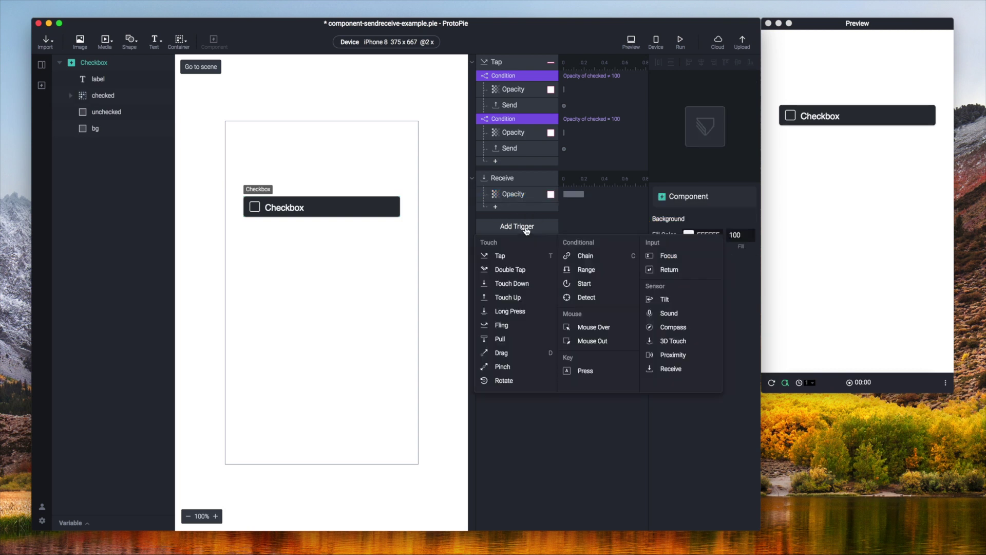
pyautogui.click(671, 369)
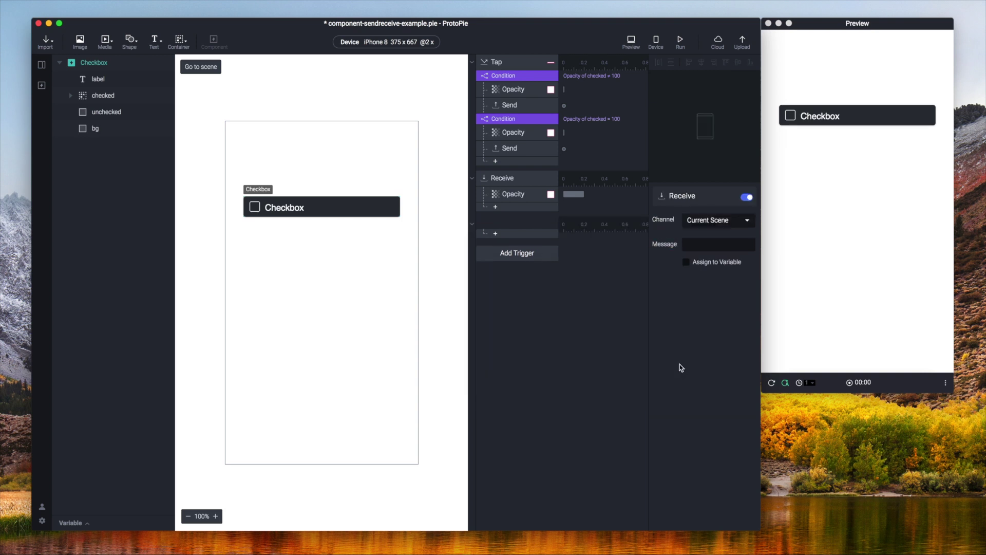
pyautogui.click(749, 221)
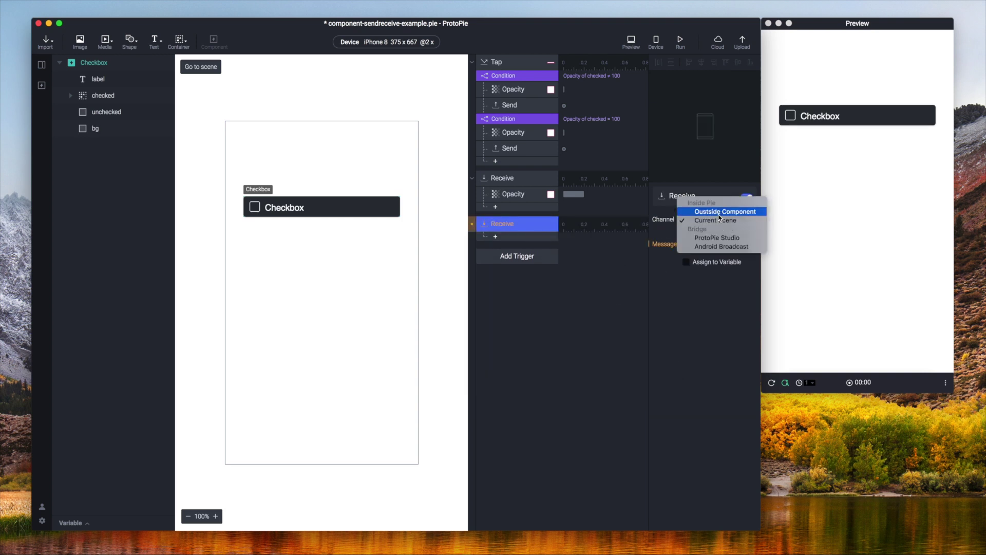
pyautogui.click(717, 211)
pyautogui.click(712, 245)
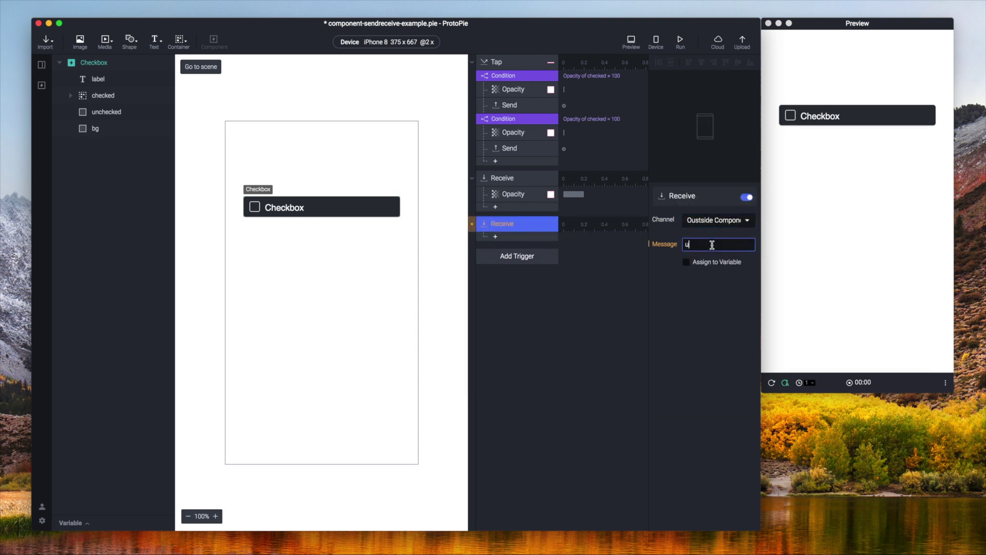
pyautogui.write('unchedked')
pyautogui.press('Return')
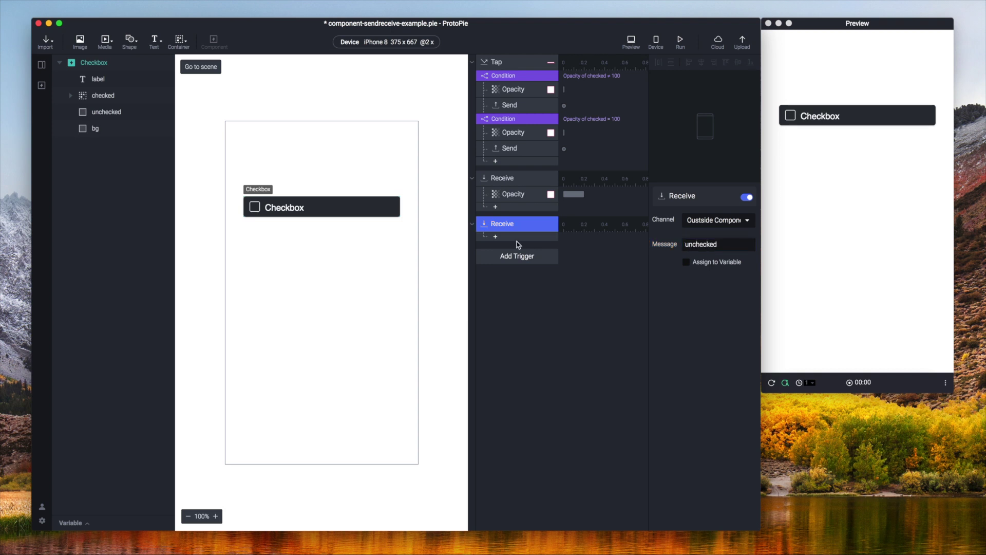
# - Give it an Opacity response on the checked layer with opacity 0
pyautogui.click(507, 239)
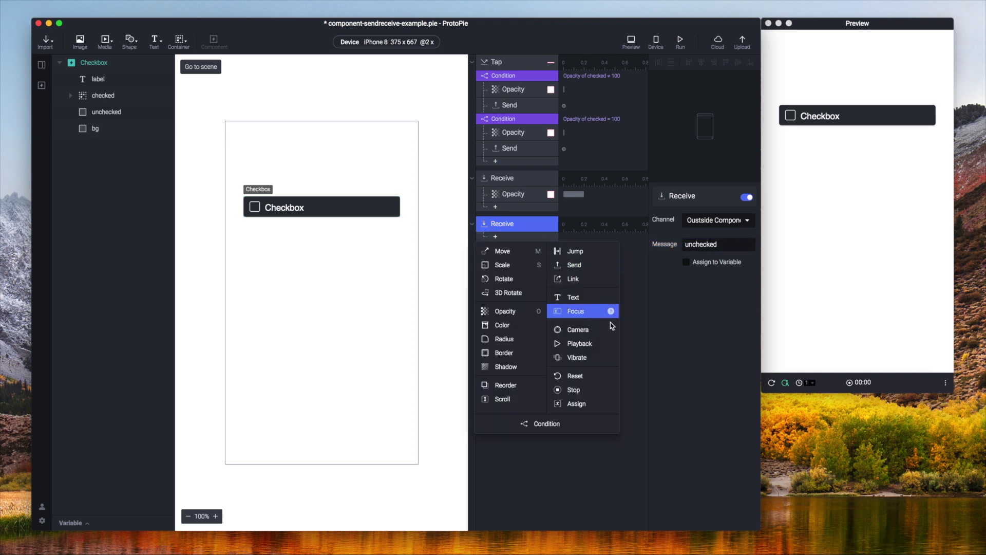
pyautogui.click(503, 310)
pyautogui.click(714, 212)
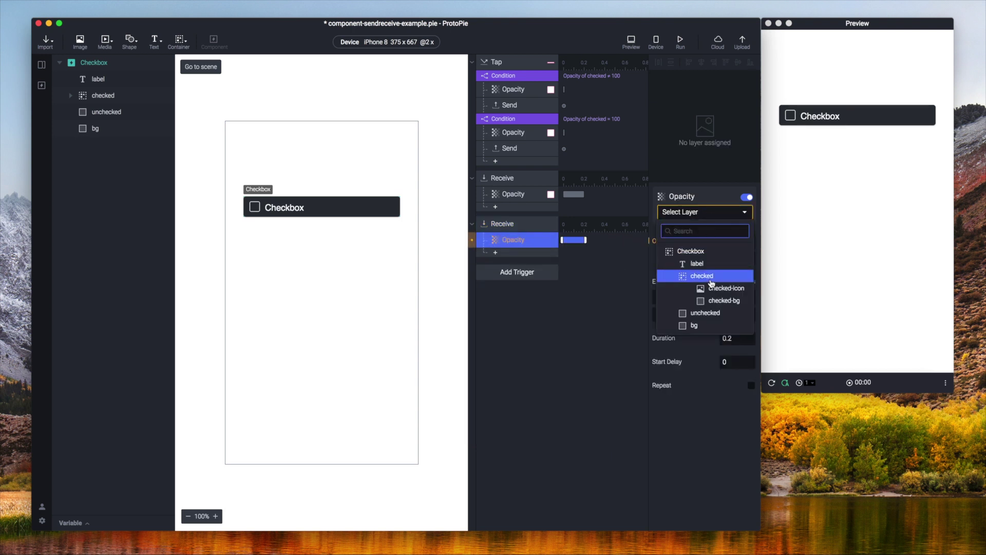
pyautogui.click(708, 279)
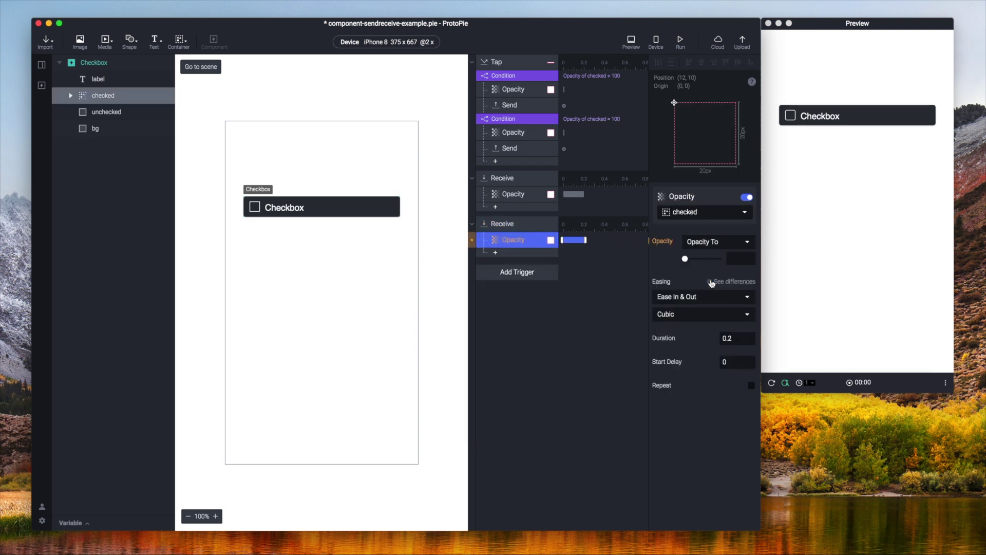
pyautogui.click(739, 259)
pyautogui.write('0')
pyautogui.press('Return')
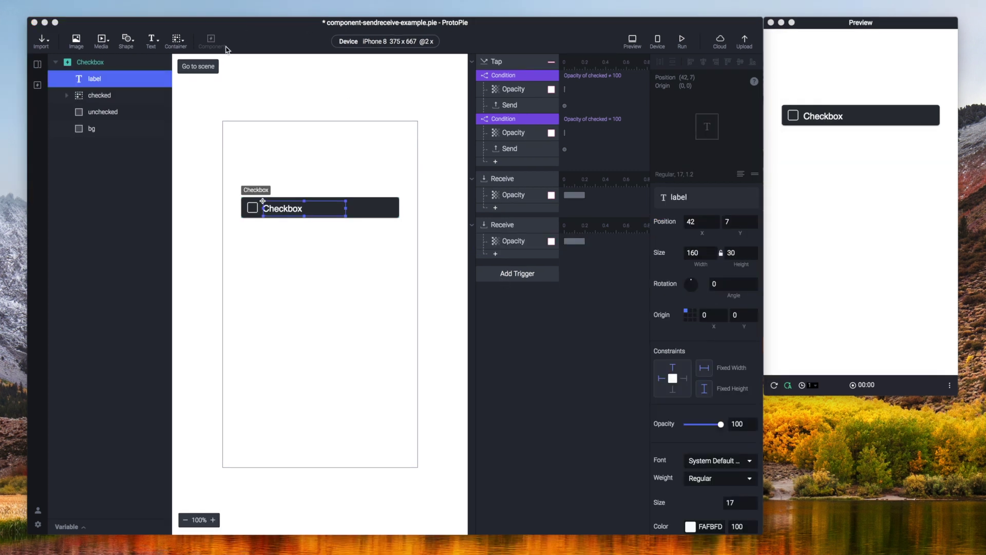
# - Return to the main scene and add a Receive trigger there
pyautogui.click(207, 70)
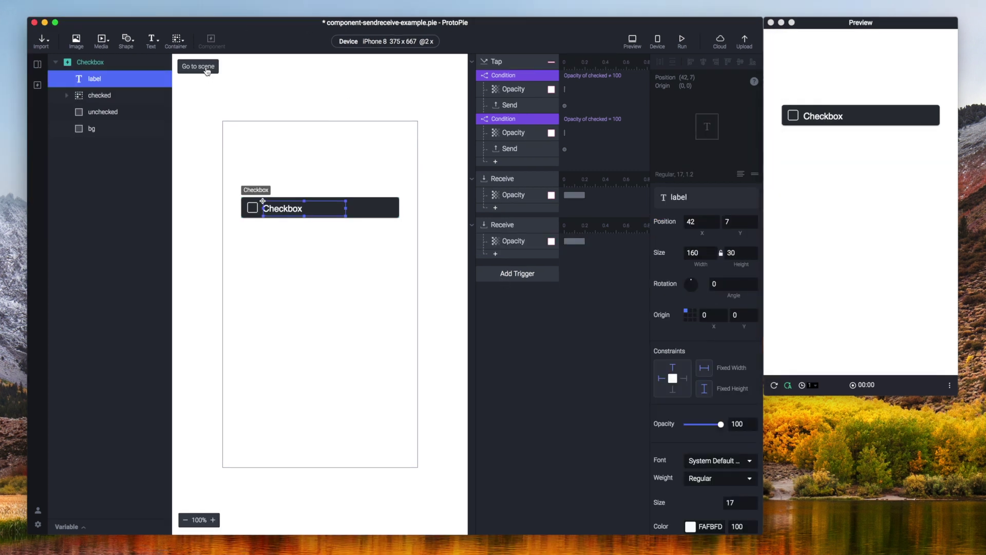
pyautogui.click(207, 70)
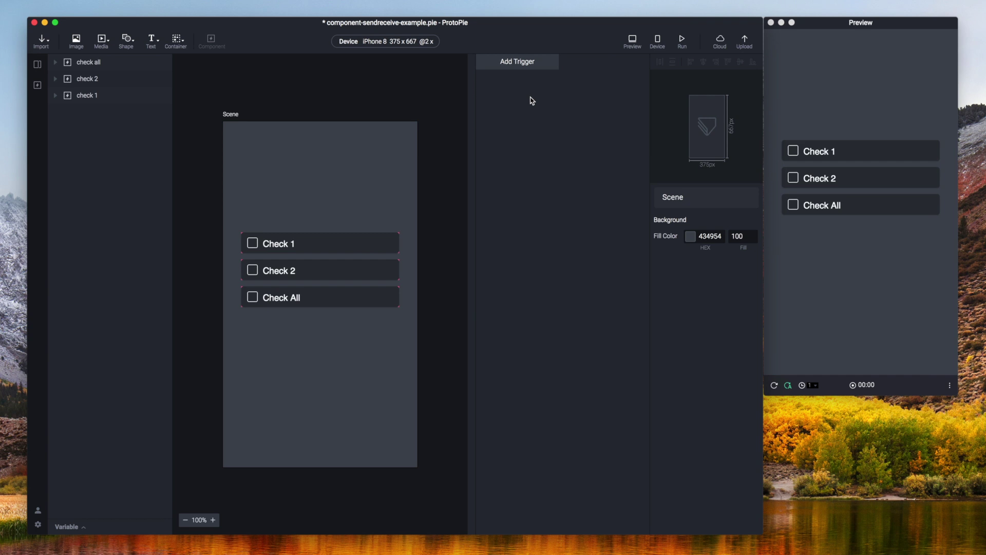
pyautogui.click(509, 65)
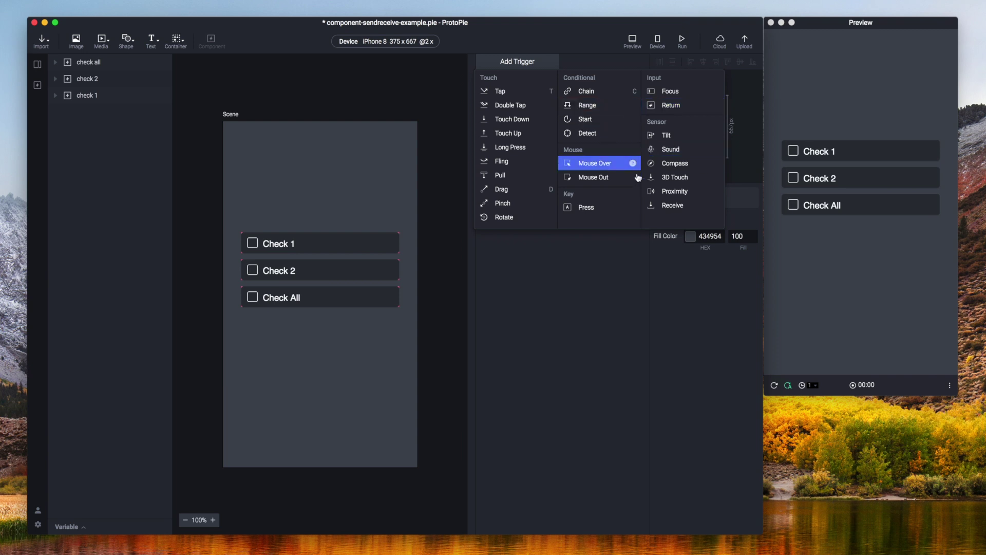
pyautogui.click(672, 205)
# - Set the trigger to the Component channel, layer check all, message 'checked'
pyautogui.click(727, 225)
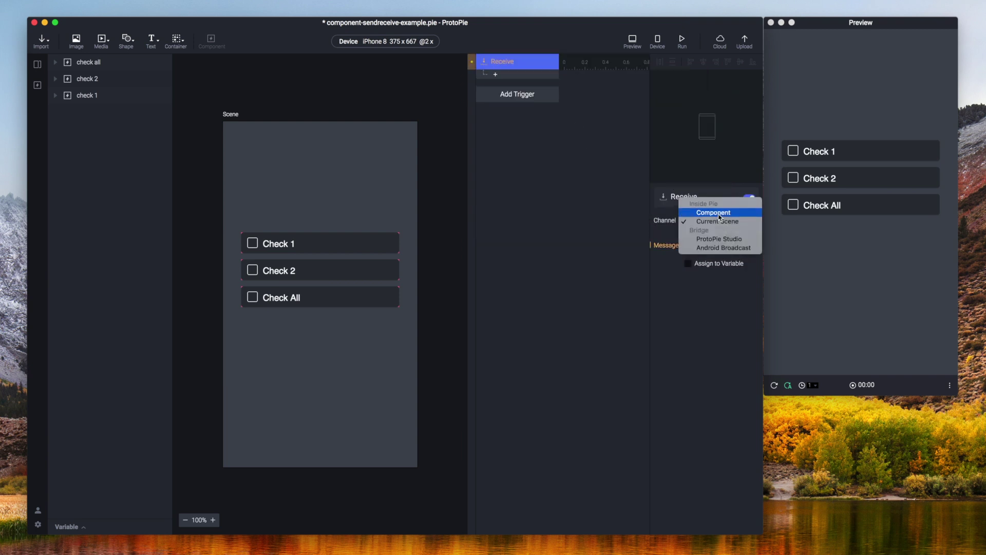
pyautogui.click(720, 213)
pyautogui.click(725, 238)
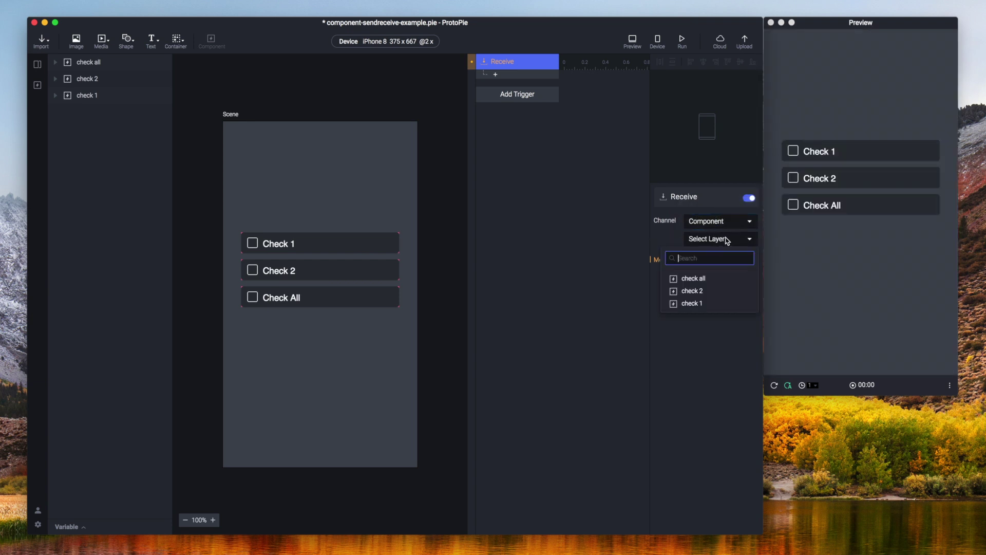
pyautogui.click(709, 279)
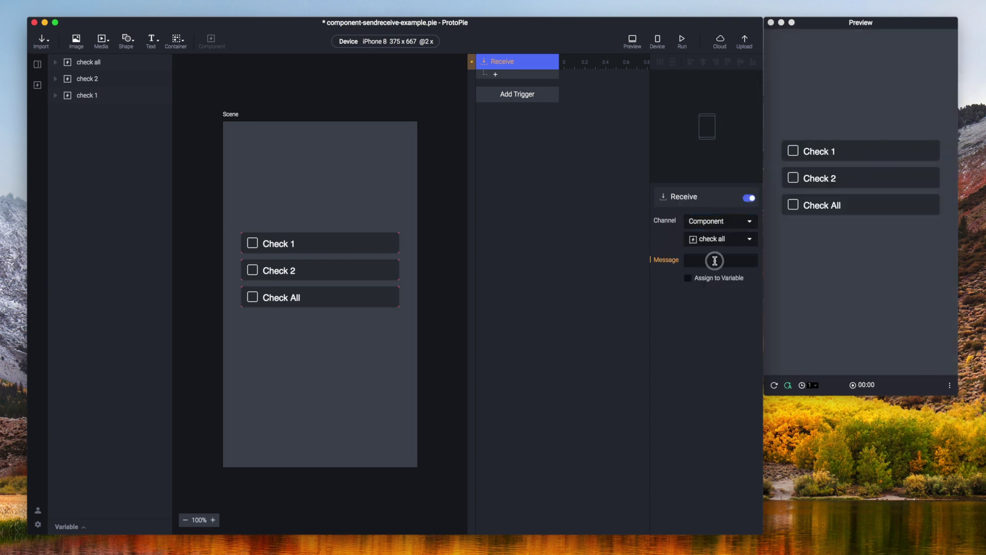
pyautogui.click(714, 261)
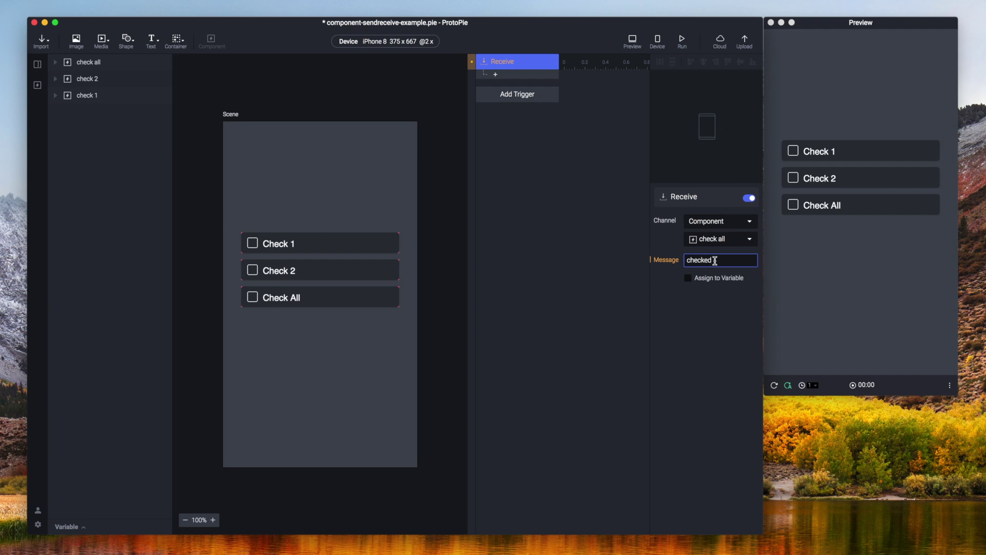
pyautogui.click(716, 311)
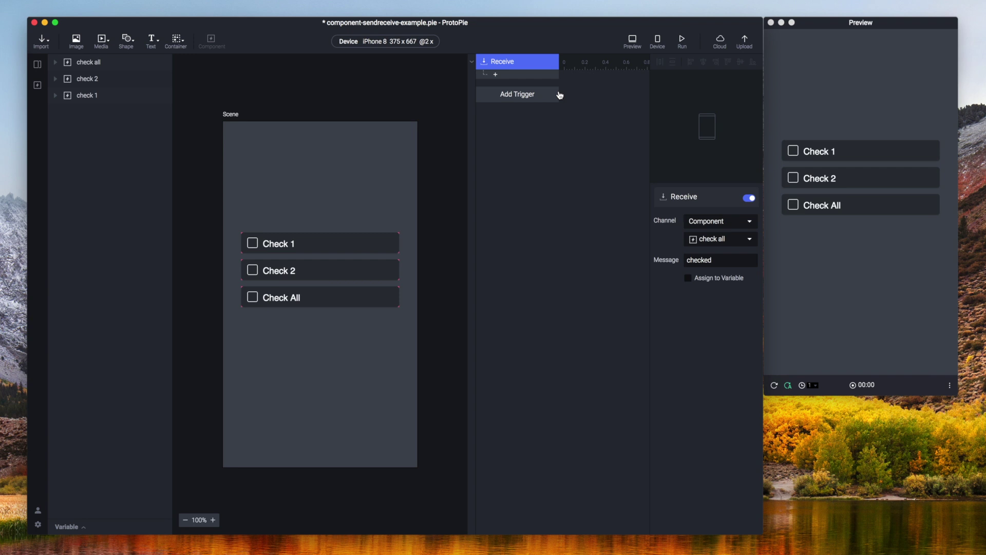
pyautogui.click(495, 75)
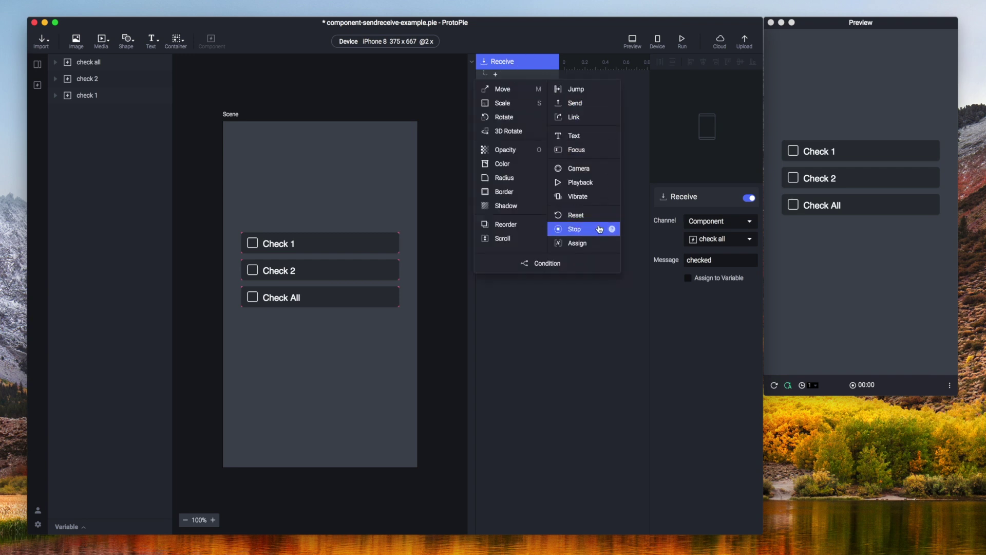
# - Add a Send response on the Component channel to check 1 with message 'checked'
pyautogui.click(581, 108)
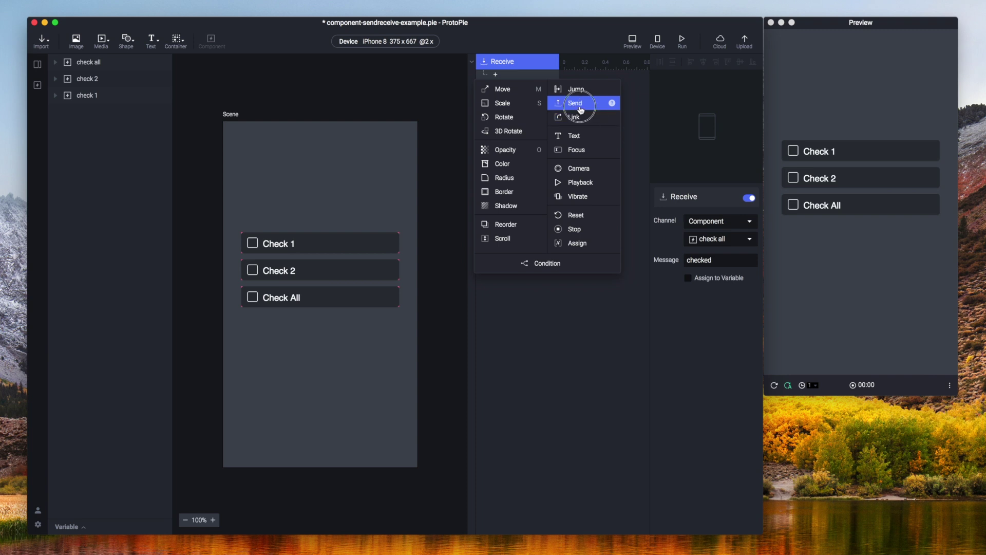
pyautogui.click(729, 222)
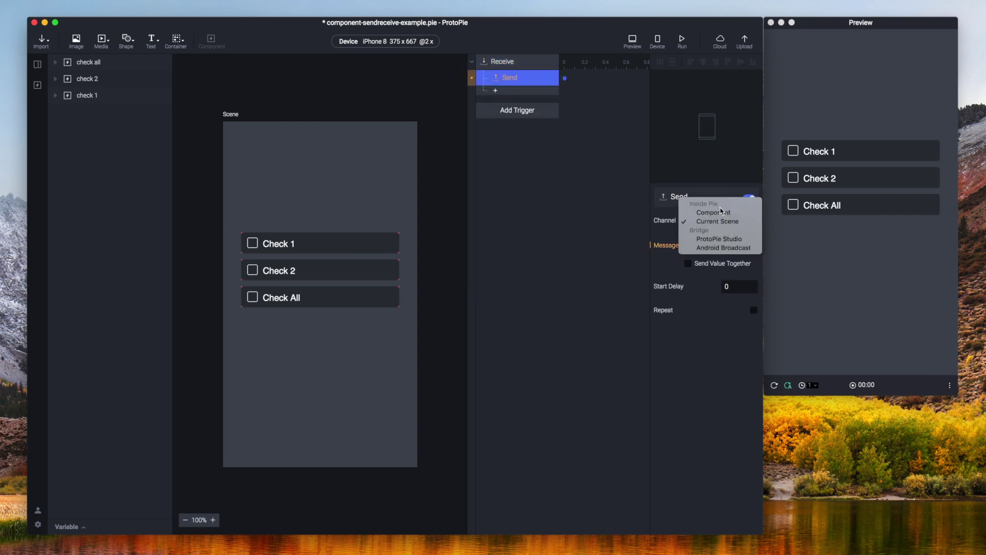
pyautogui.click(721, 212)
pyautogui.click(726, 240)
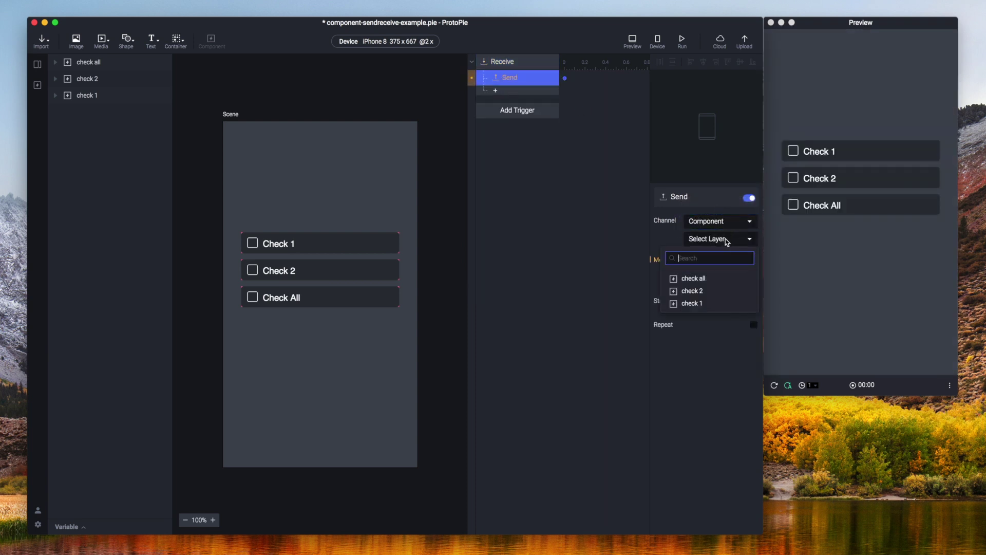
pyautogui.click(716, 303)
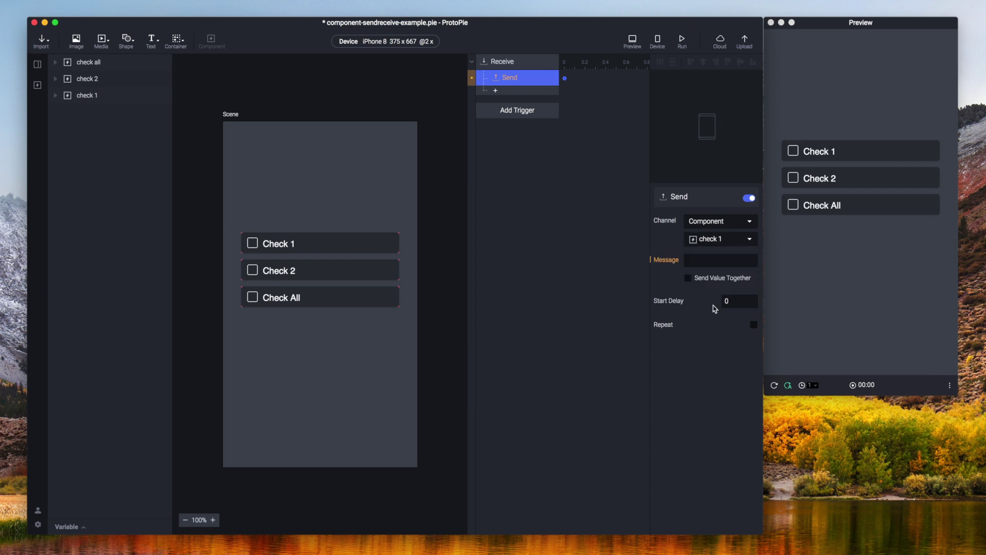
pyautogui.click(718, 259)
pyautogui.write('checked')
pyautogui.press('Return')
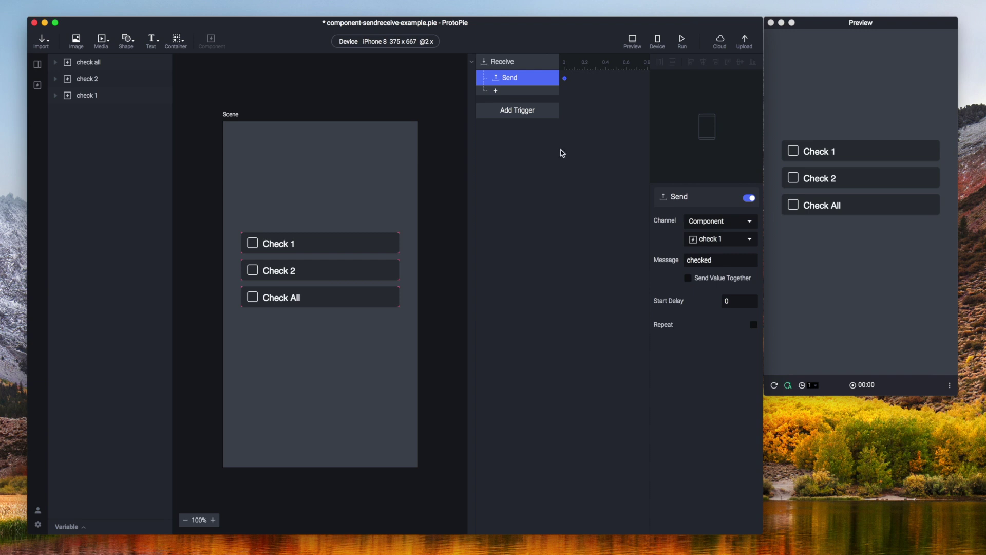
# - Duplicate that Send and retarget the copy to check 2
pyautogui.moveTo(512, 80)
pyautogui.press('super+d')
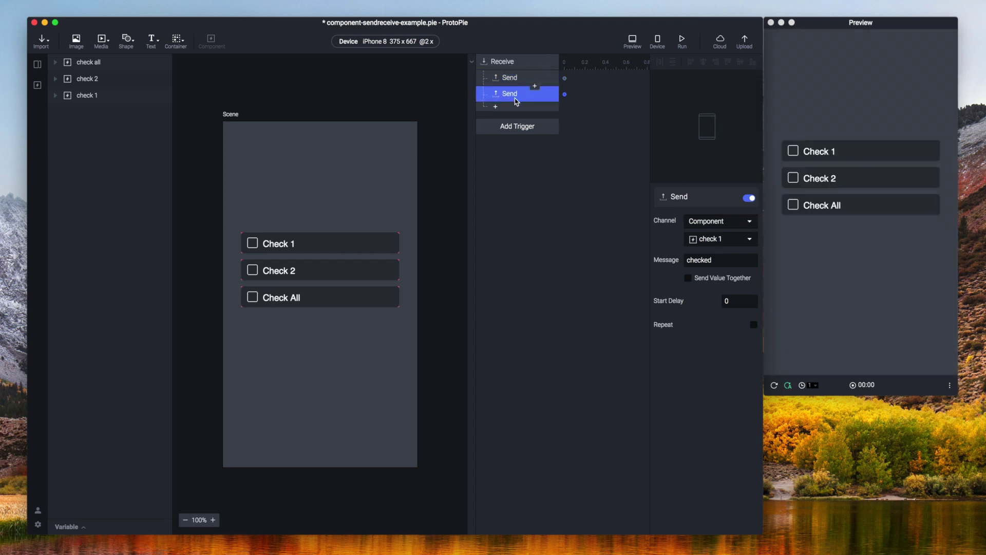
pyautogui.click(723, 241)
pyautogui.click(709, 291)
pyautogui.click(603, 251)
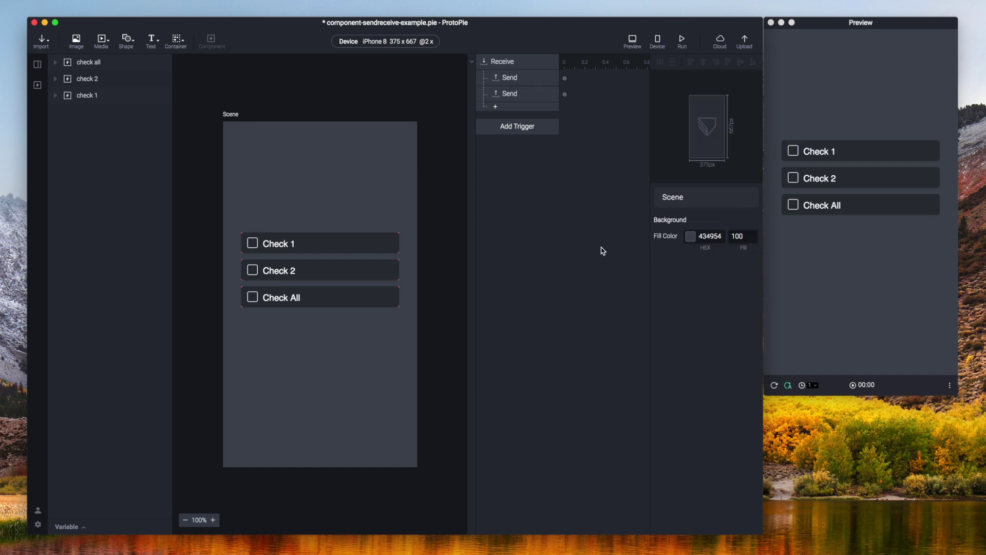
pyautogui.click(508, 67)
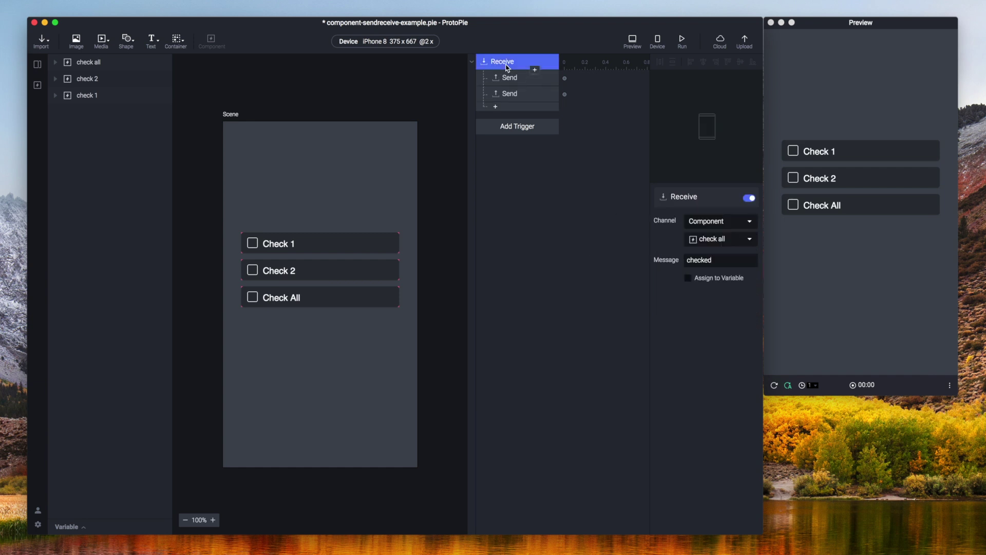
# - Duplicate the check all Receive trigger and change its message to 'unchecked'
pyautogui.press('super+d')
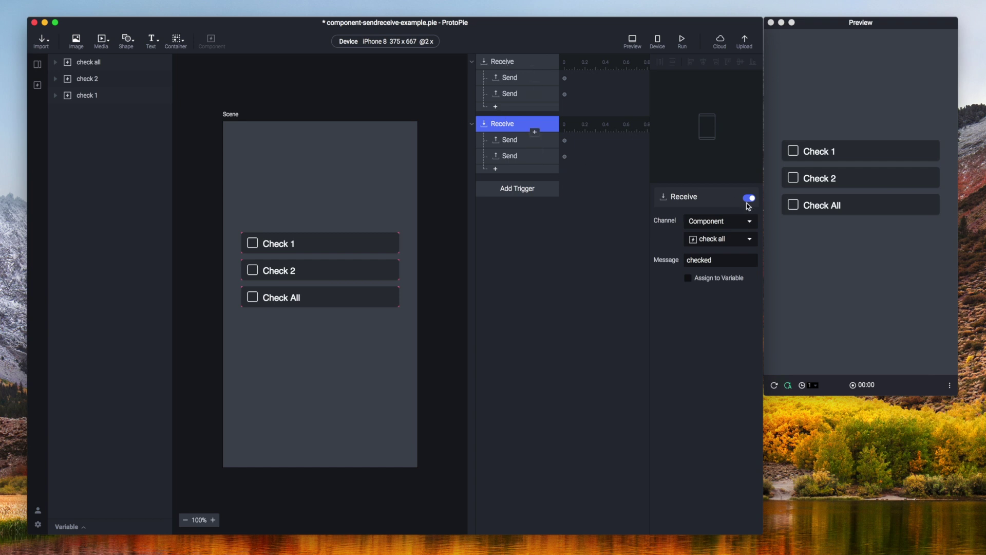
pyautogui.doubleClick(715, 260)
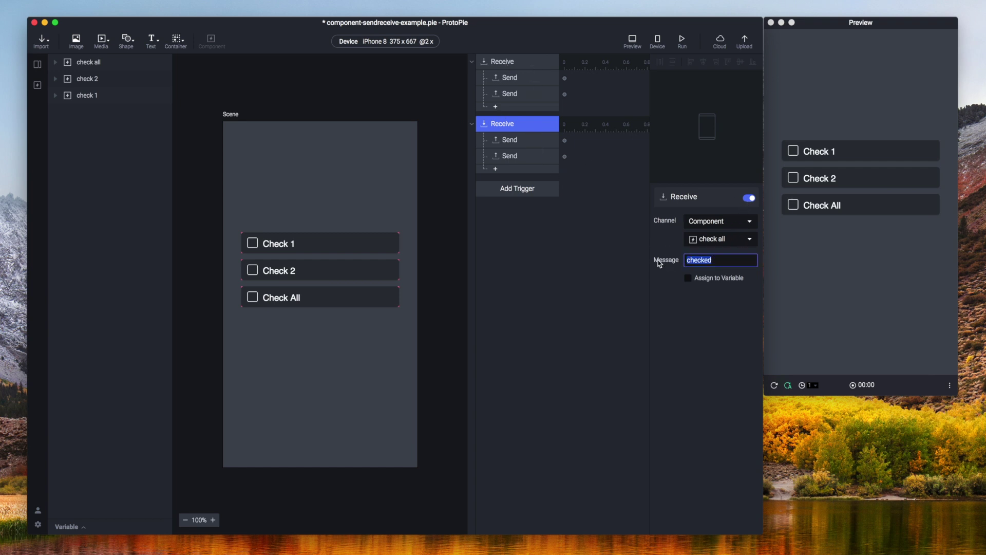
pyautogui.write('unchecked')
pyautogui.press('Return')
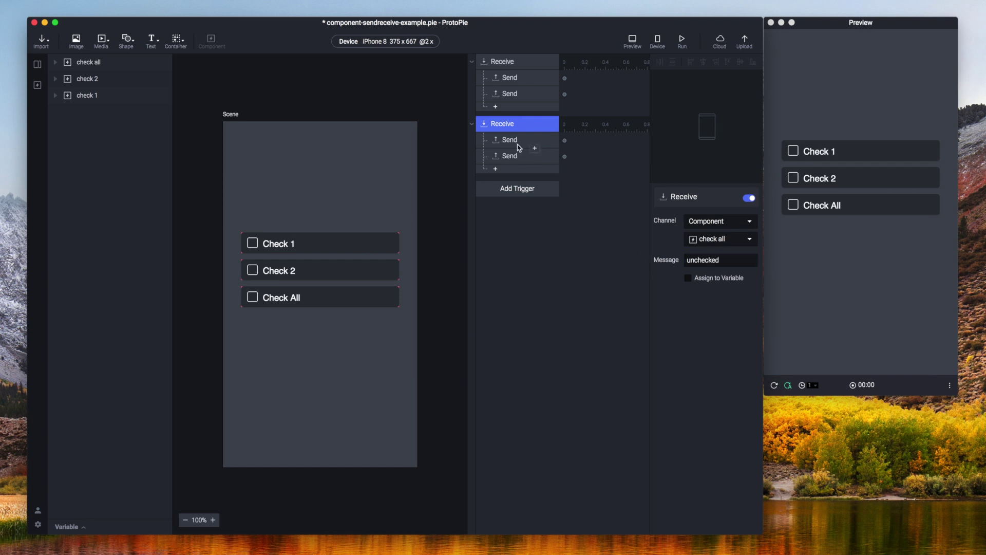
# - Select both of the copy's Send responses and change their shared message to 'unchecked'
pyautogui.click(516, 144)
pyautogui.click(520, 158)
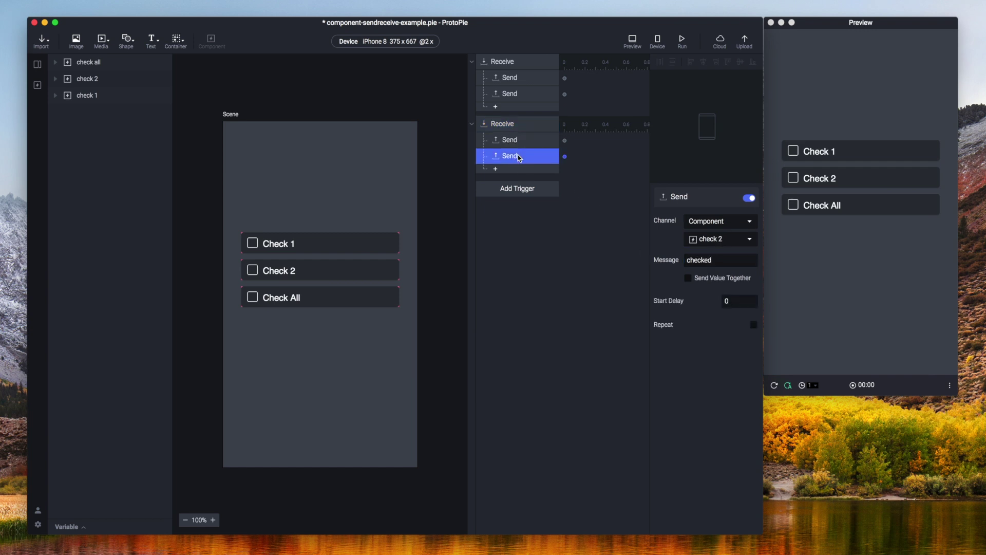
pyautogui.keyDown('shift'); pyautogui.click(520, 140); pyautogui.keyUp('shift')
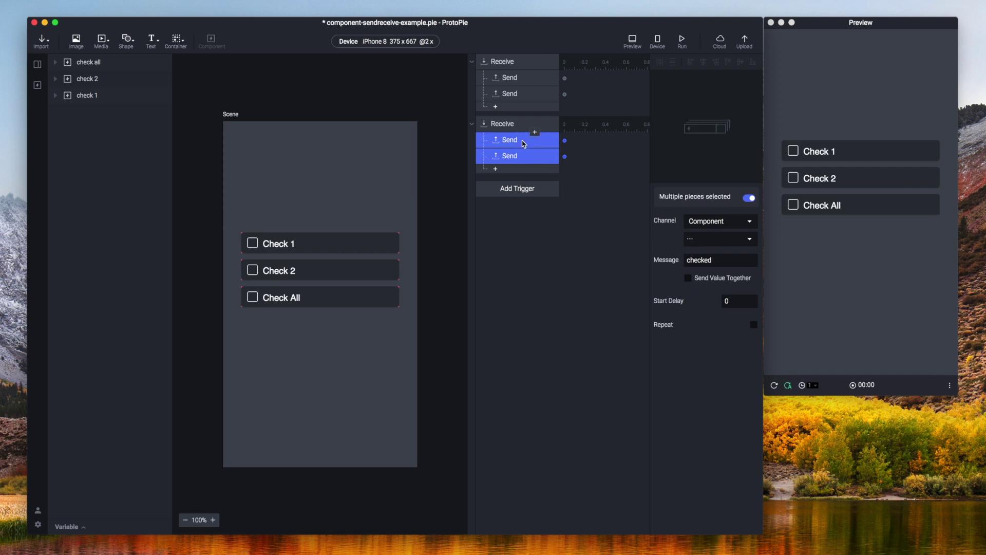
pyautogui.doubleClick(722, 257)
pyautogui.write('un')
pyautogui.click(586, 270)
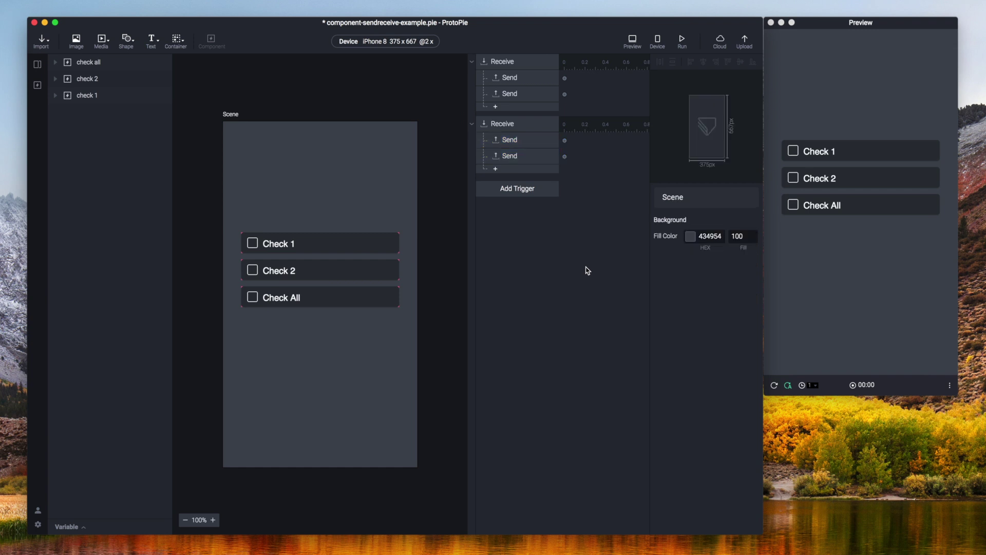
# - Tick and untick Check 1 and Check 2 individually in the preview
pyautogui.click(796, 152)
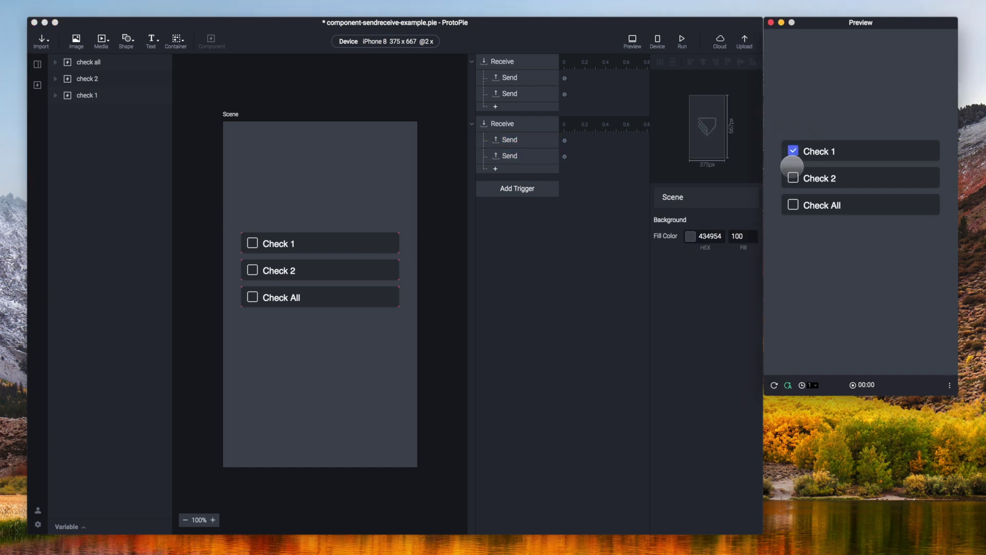
pyautogui.click(792, 153)
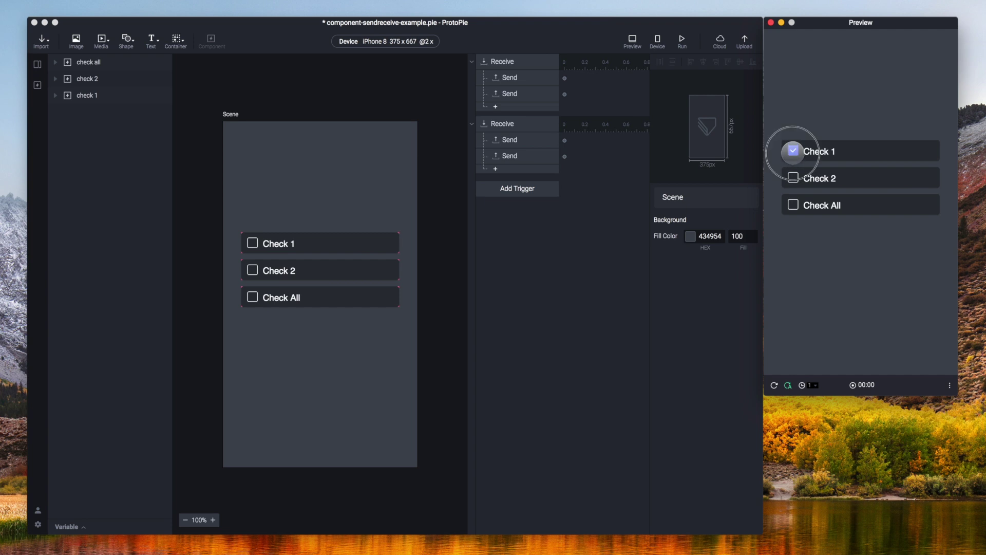
pyautogui.click(793, 175)
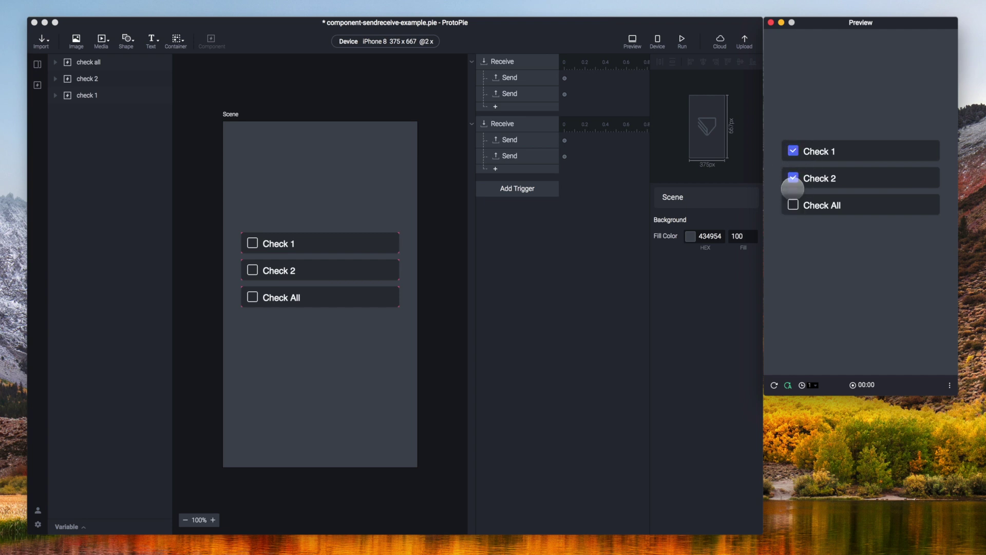
pyautogui.click(793, 151)
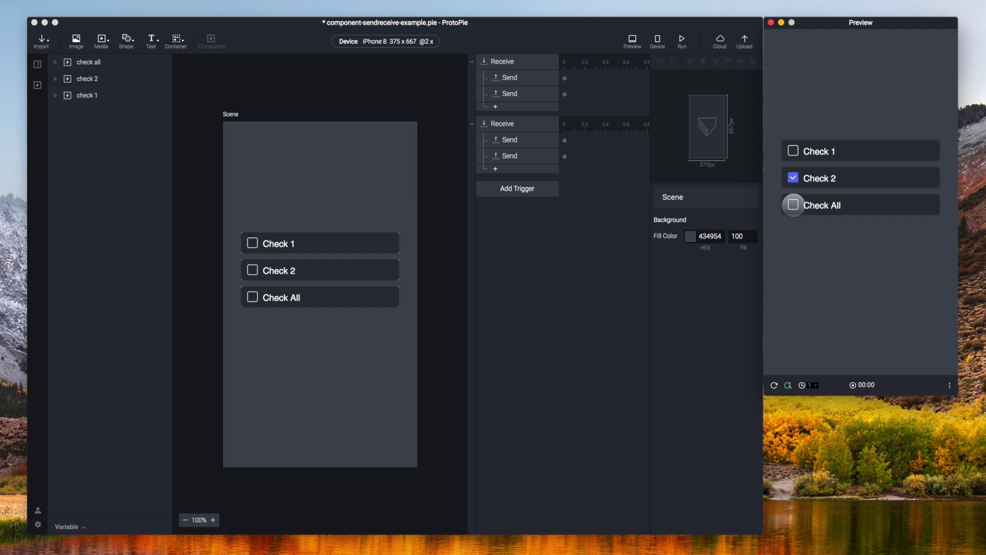
# - Toggle Check All repeatedly, confirming it ticks and unticks Check 1 and Check 2 together
pyautogui.click(792, 204)
pyautogui.click(793, 204)
pyautogui.click(792, 204)
pyautogui.click(793, 204)
pyautogui.click(793, 205)
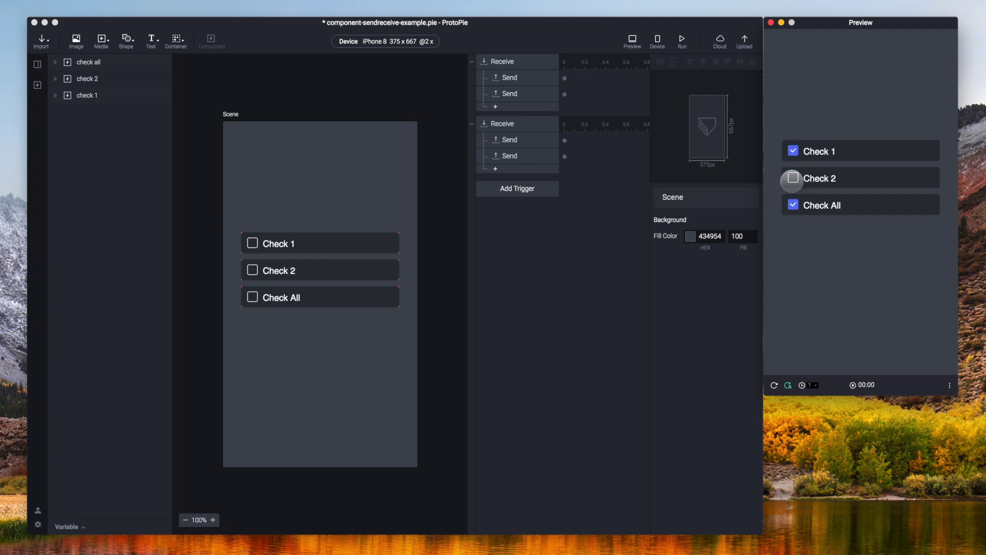
pyautogui.click(791, 152)
pyautogui.click(791, 177)
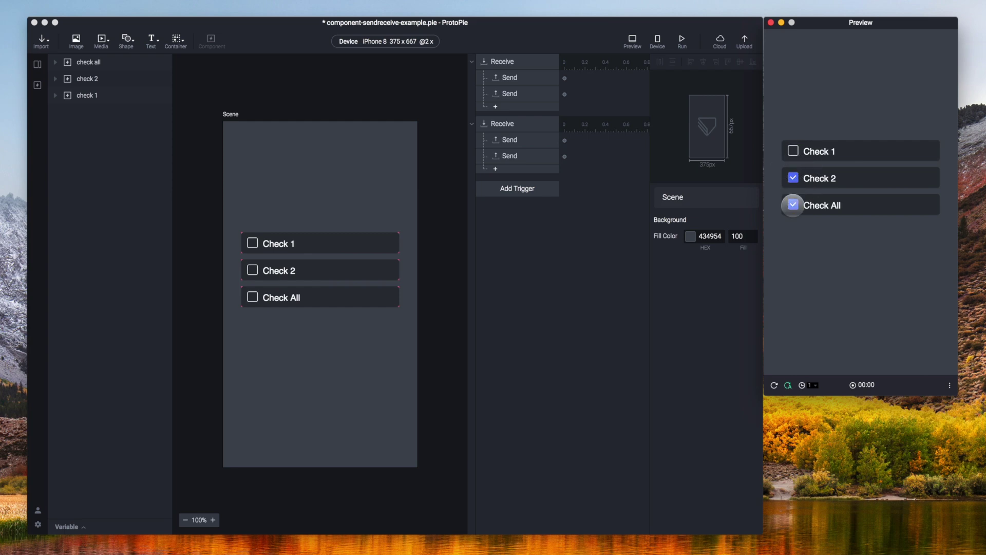
pyautogui.click(793, 202)
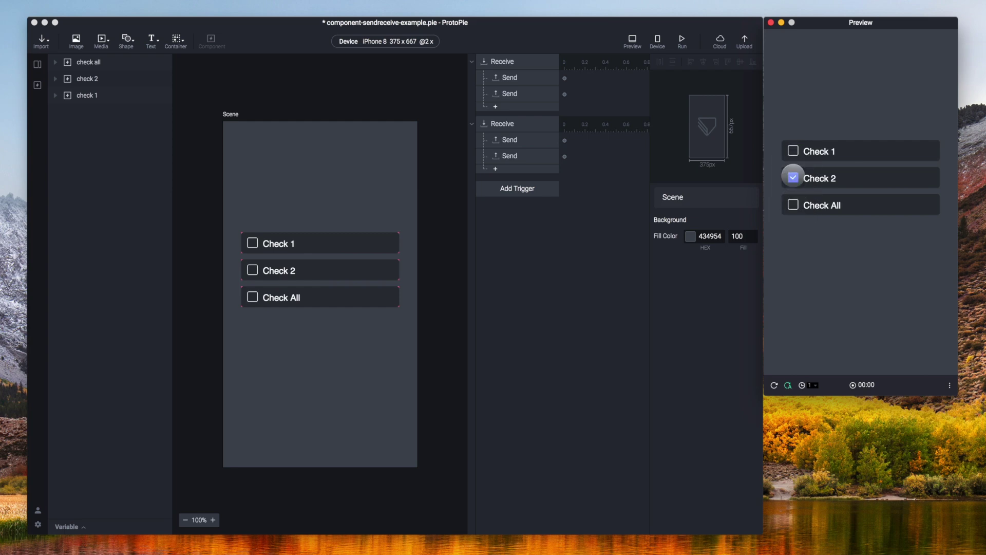